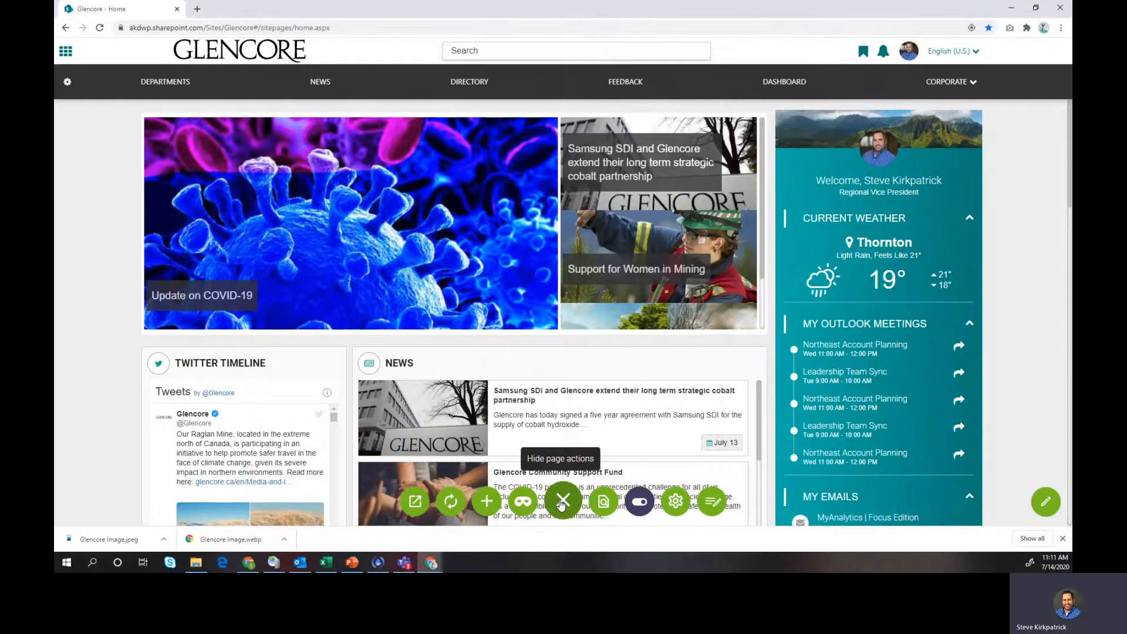
Open the App Manager in a separate tab and return to the intranet site to review its News page.
left_click(415, 501)
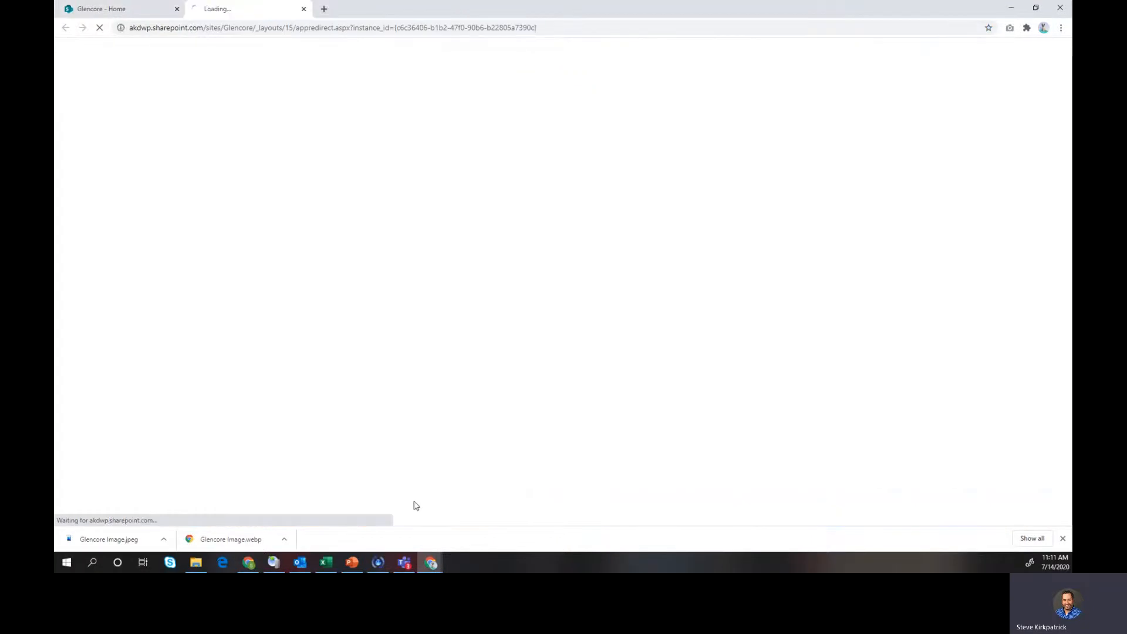
left_click(122, 9)
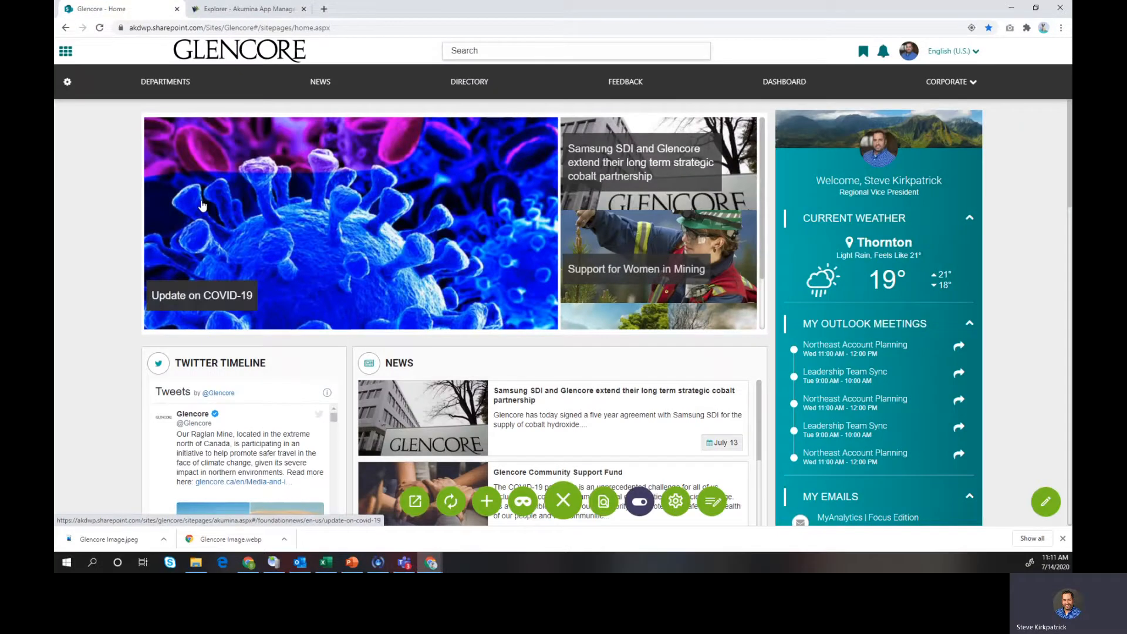
left_click(324, 85)
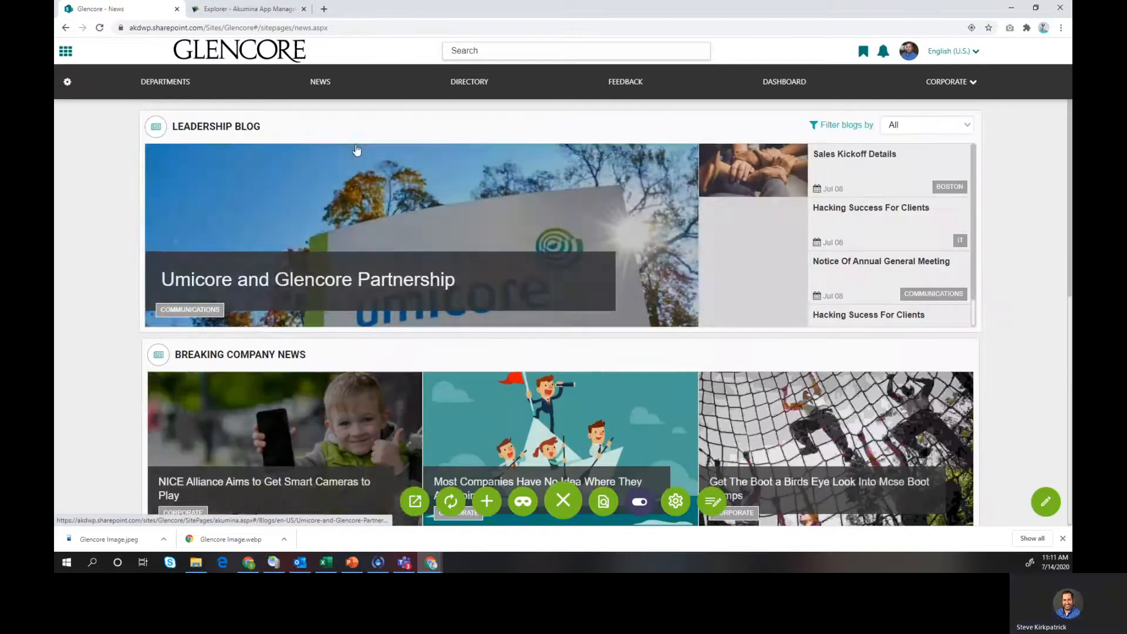
scroll(558, 297, "down", 1)
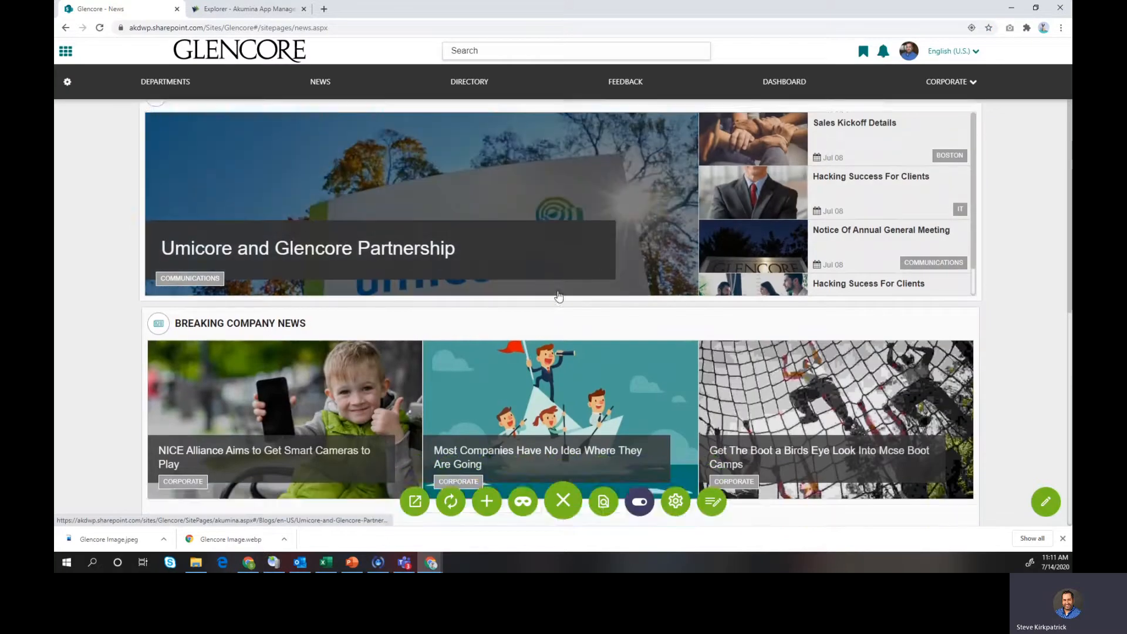
scroll(558, 297, "down", 3)
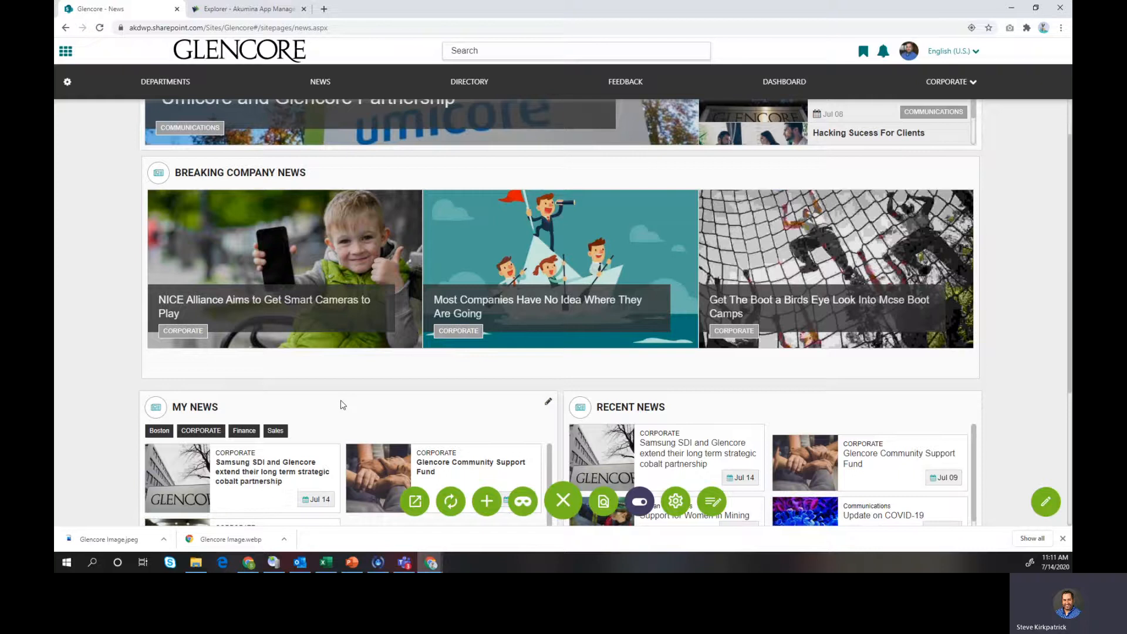
Switch to the App Manager and open the Recent News content app.
left_click(255, 9)
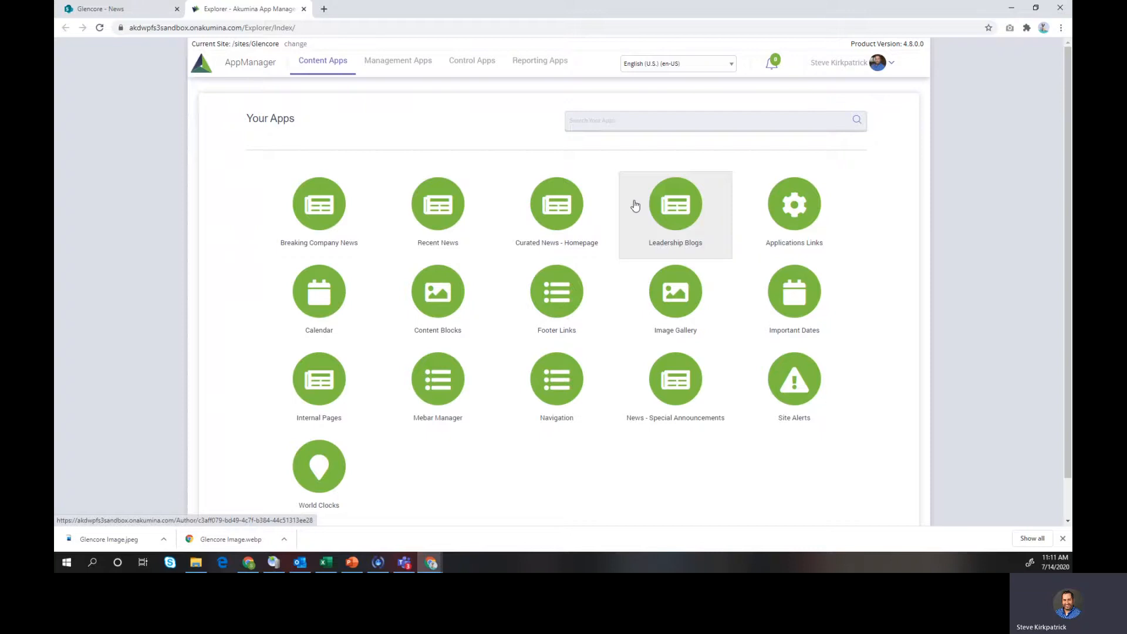
left_click(427, 218)
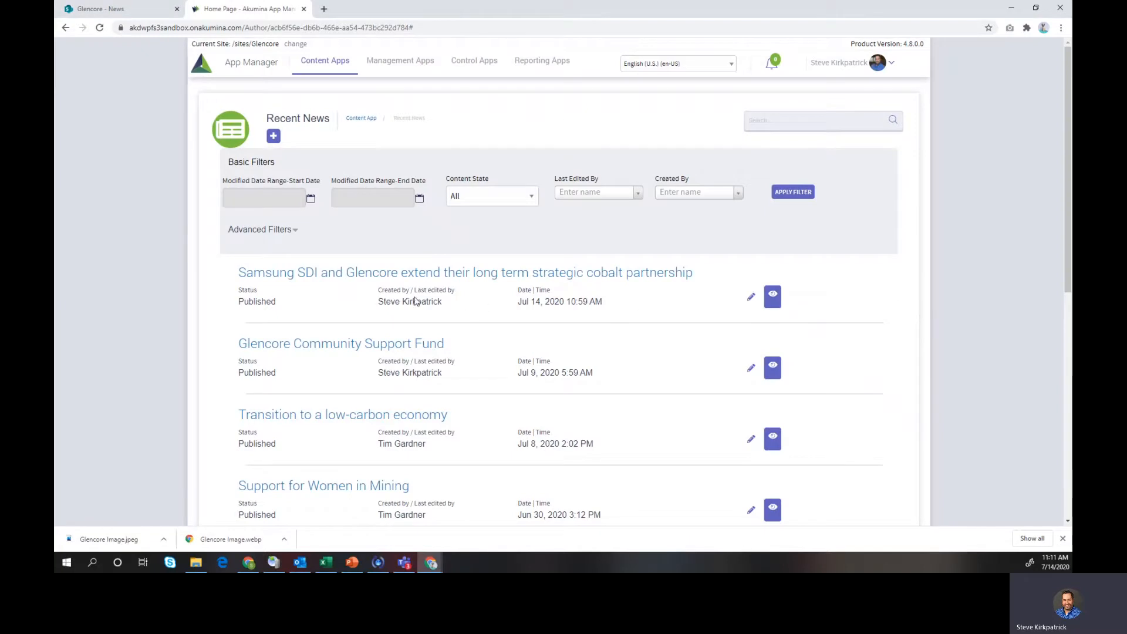
Try the Recent News filters, setting Content State to Published and looking up an editor's name under Last Edited By.
left_click(506, 196)
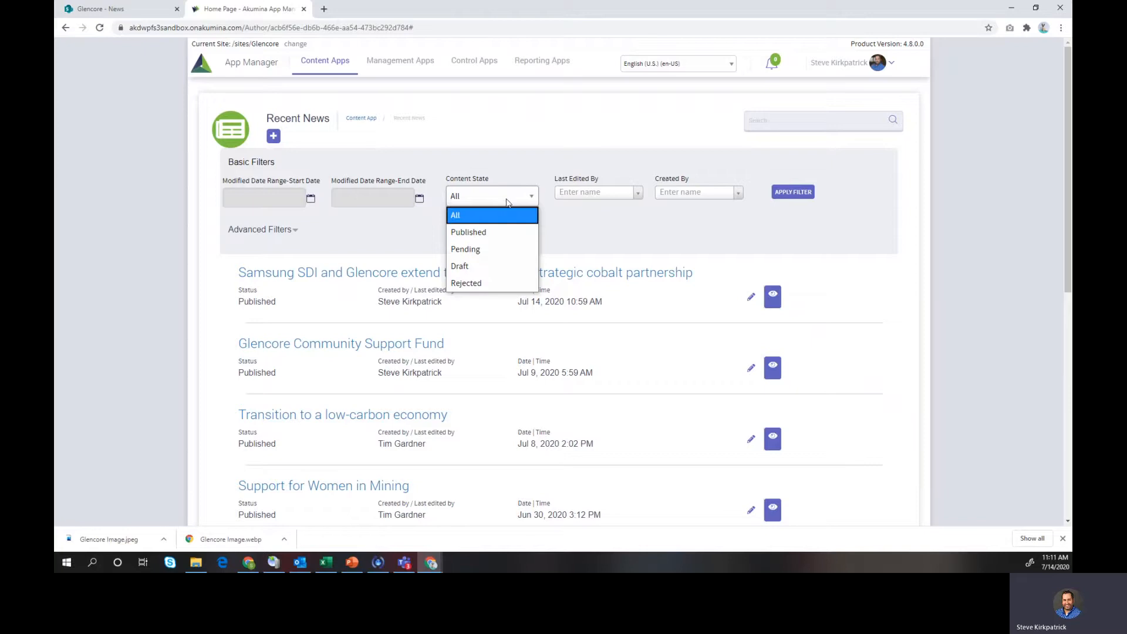
left_click(508, 201)
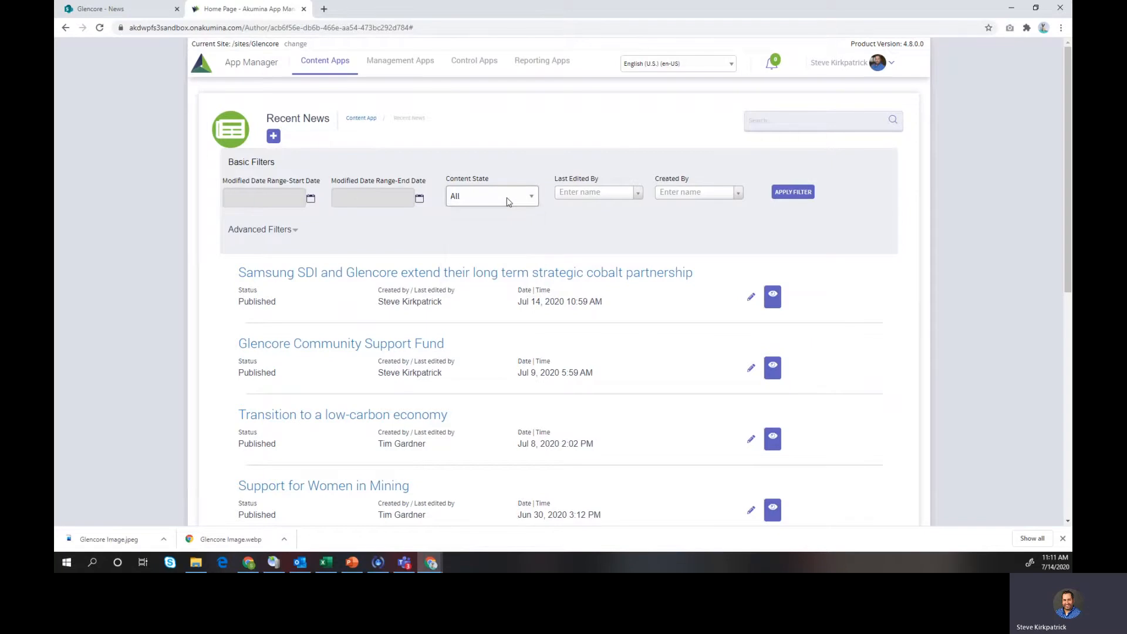
left_click(288, 233)
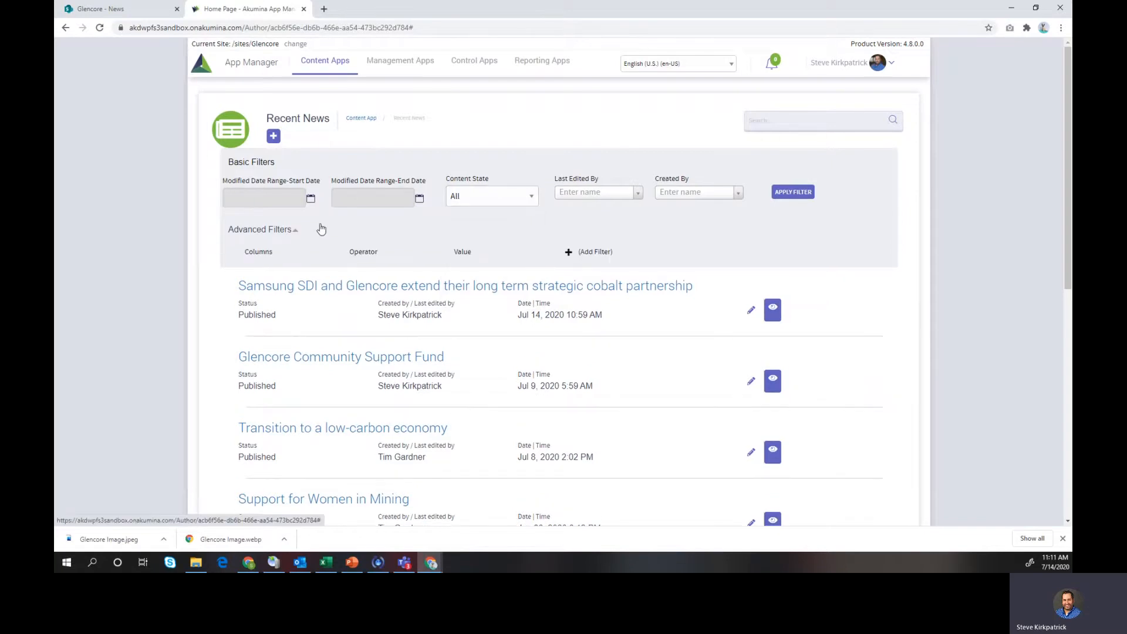
left_click(465, 201)
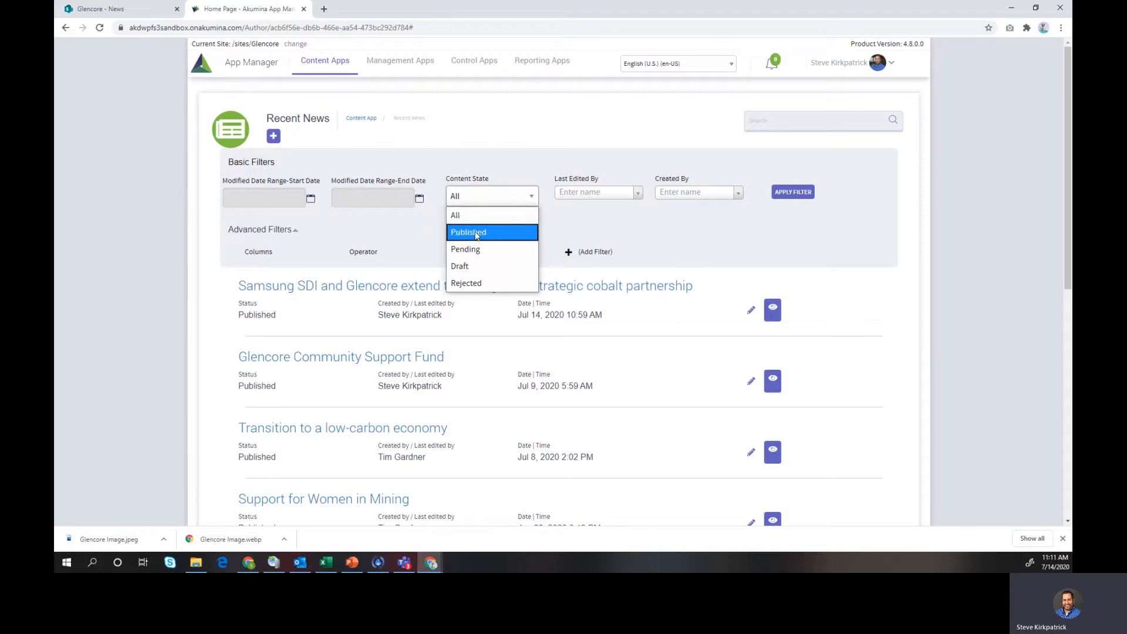
left_click(476, 233)
left_click(593, 193)
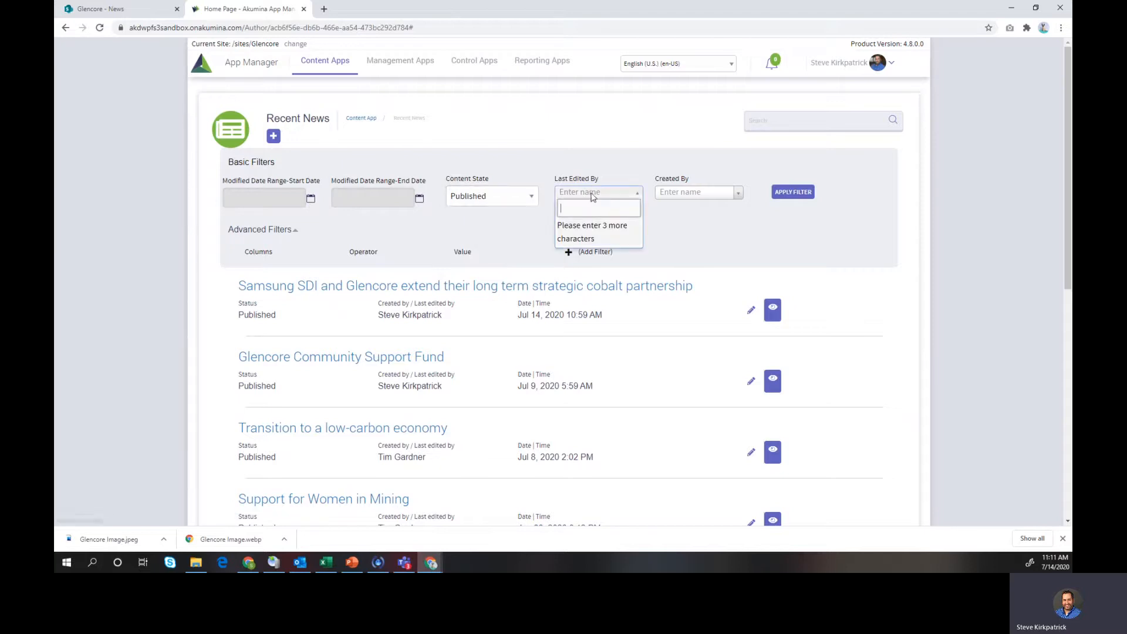
type("steve")
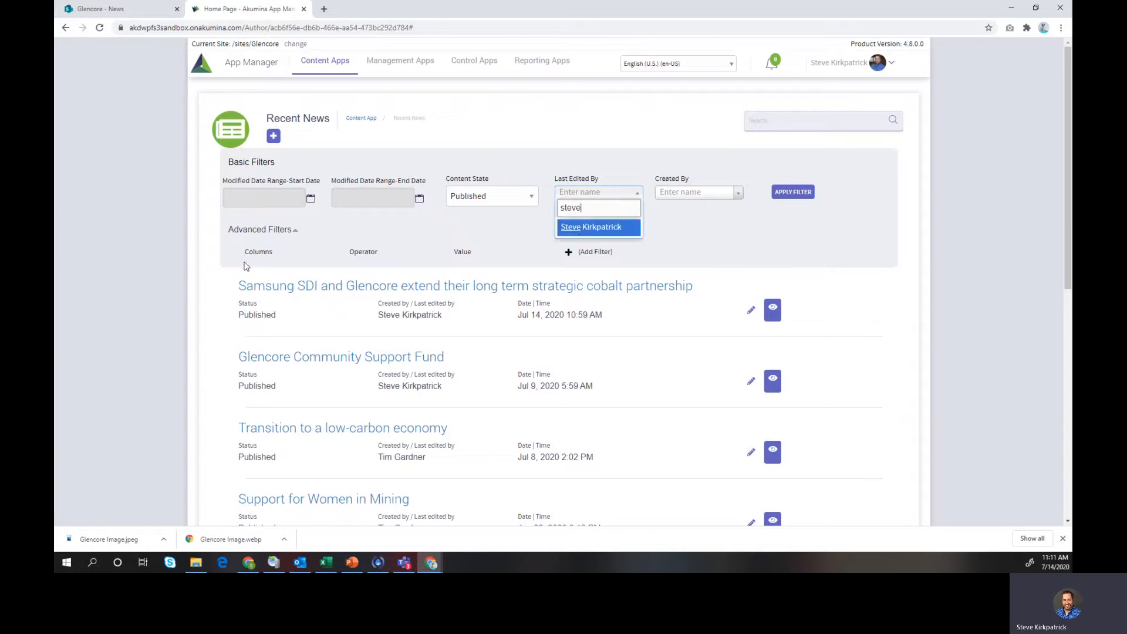
left_click(222, 282)
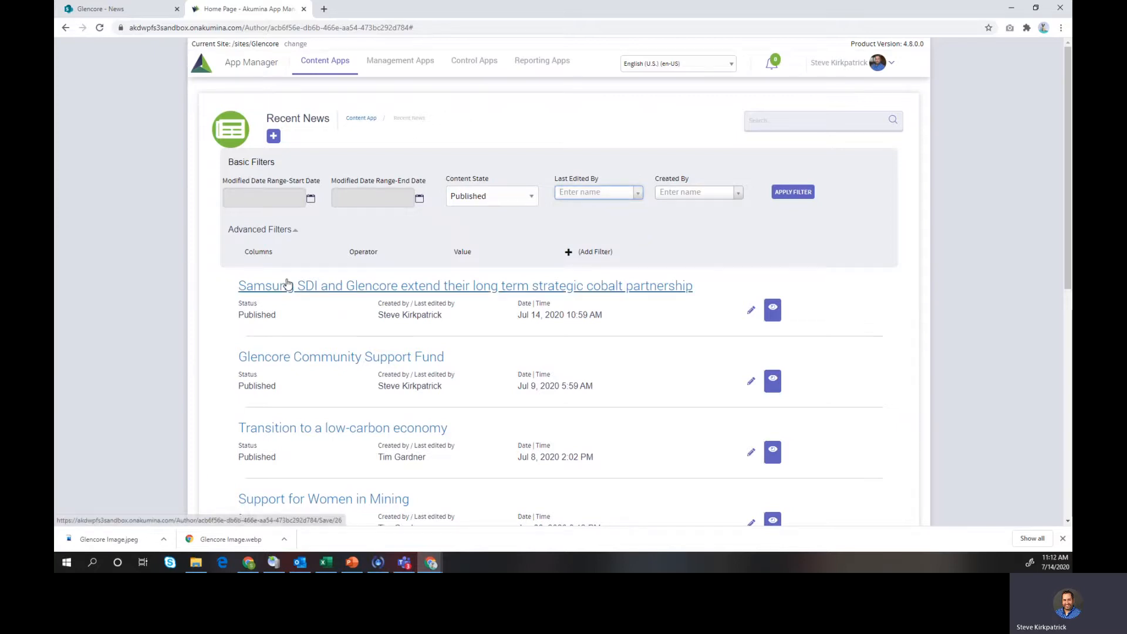
Create a new Recent News item titled "Glencore donates medical equipment to Wuhan hospitals".
left_click(279, 139)
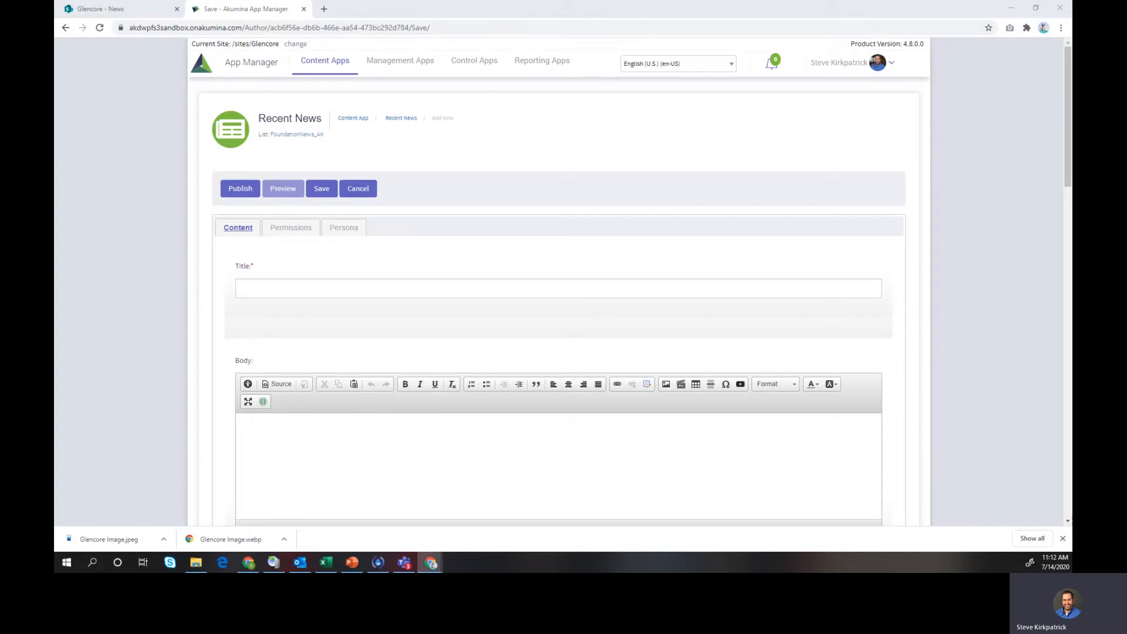
left_click(430, 562)
left_click(267, 294)
type("Glencore donates medical equipment to Wuhan hospitals")
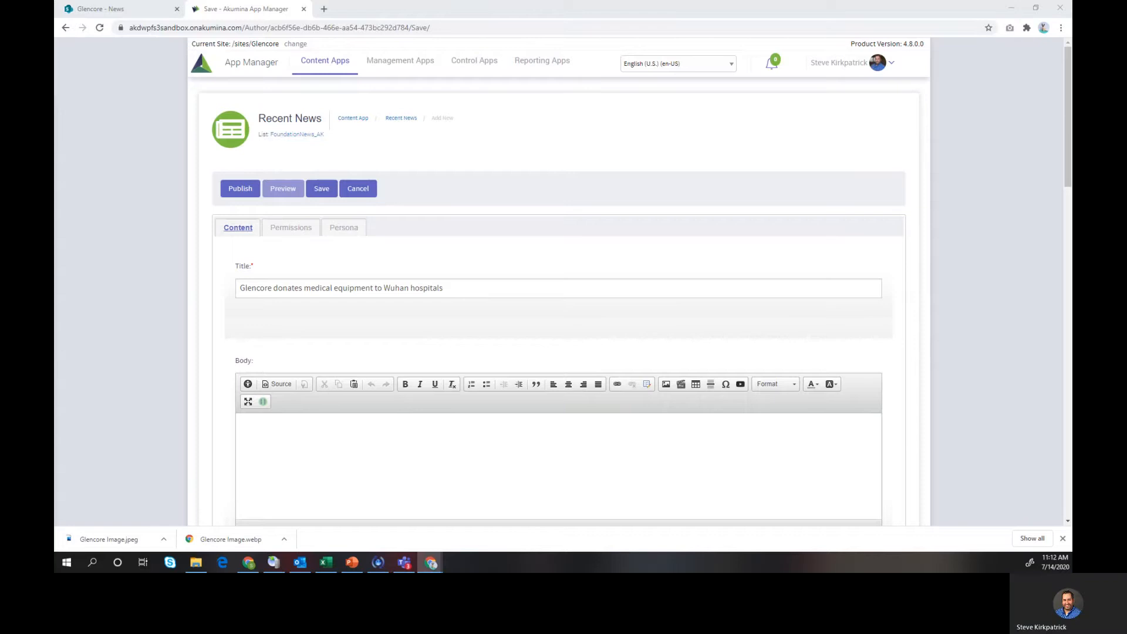
Paste the prepared article on the medical equipment delivery to four Wuhan hospitals into the Body and review it.
left_click(255, 446)
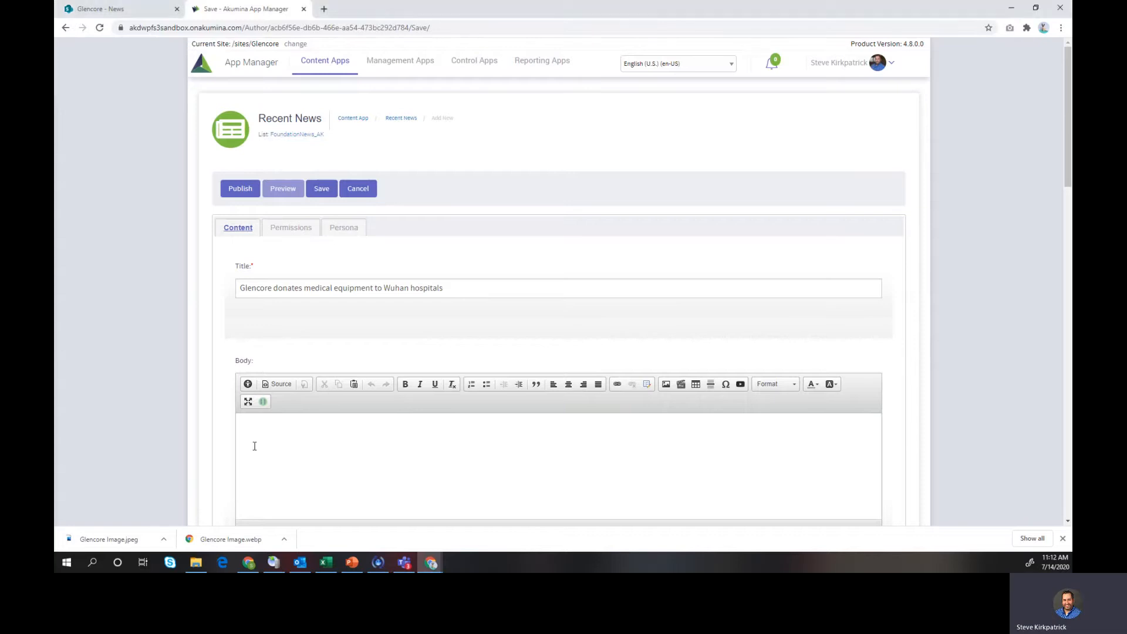
key("ctrl+v")
scroll(305, 457, "up", 5)
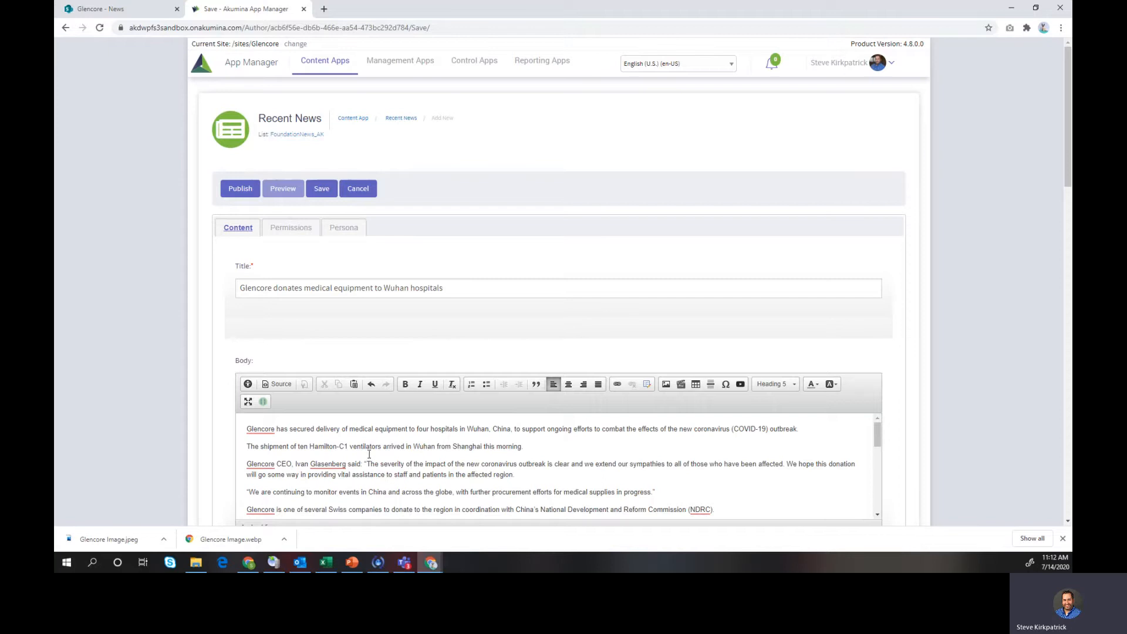
scroll(368, 454, "down", 10)
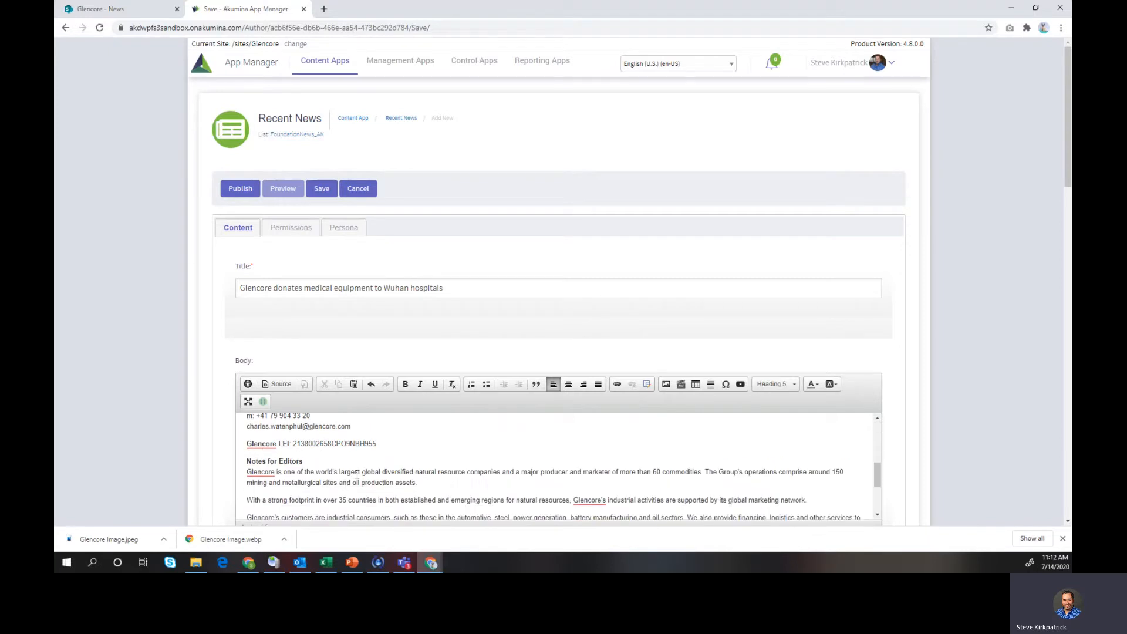
scroll(357, 474, "down", 3)
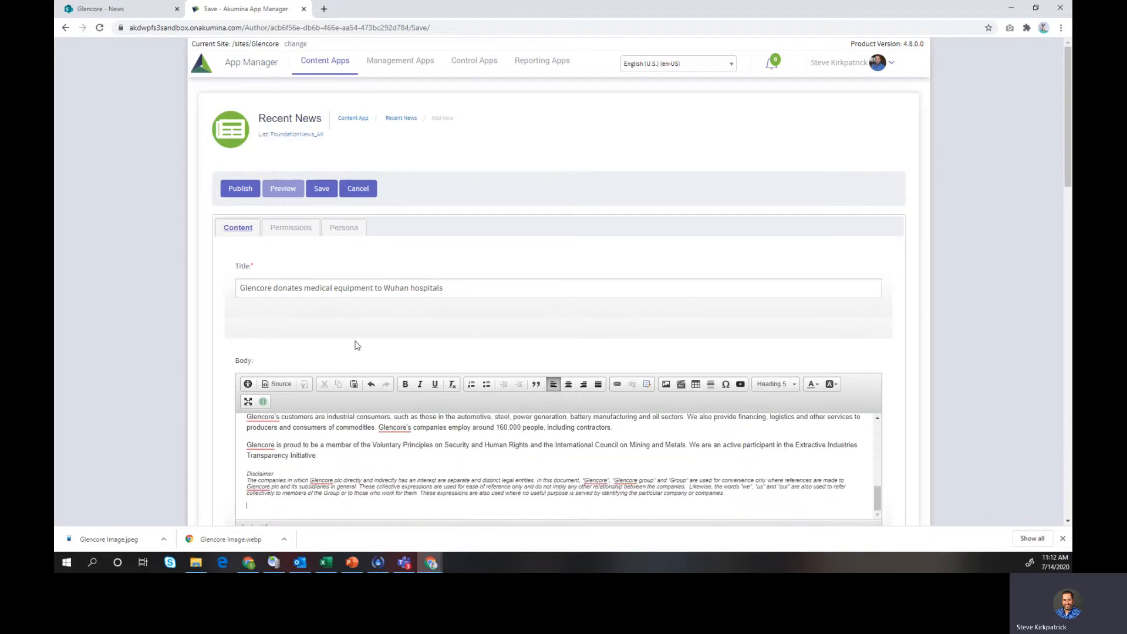
Copy the item's title "Glencore donates medical equipment to Wuhan hospitals" into the AnnouncementTitle field.
scroll(186, 322, "down", 5)
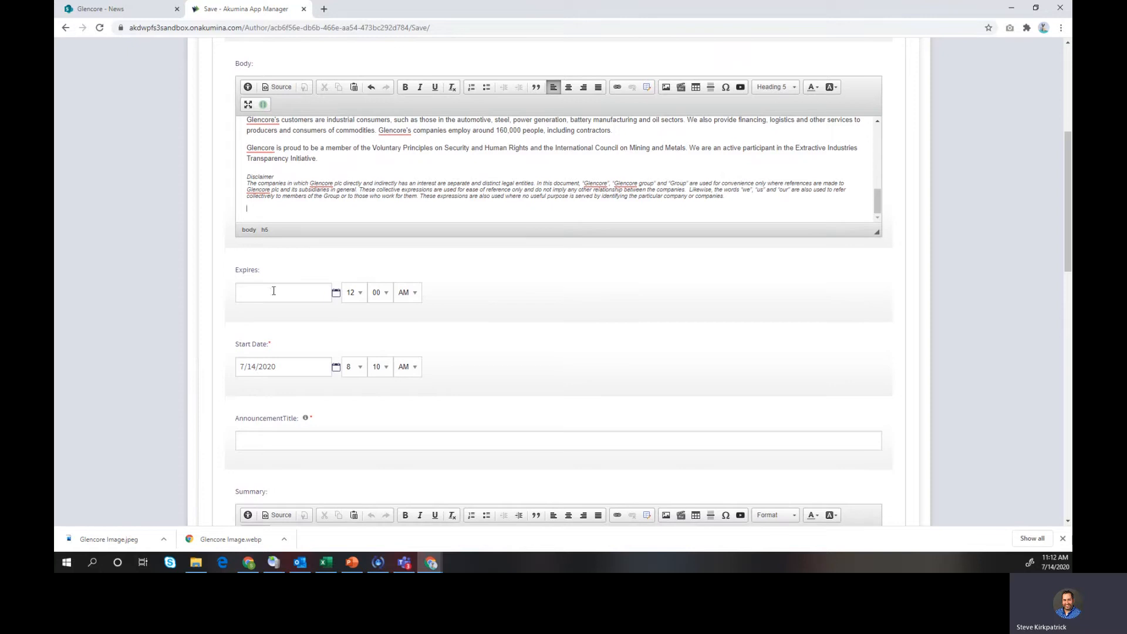
scroll(335, 375, "up", 4)
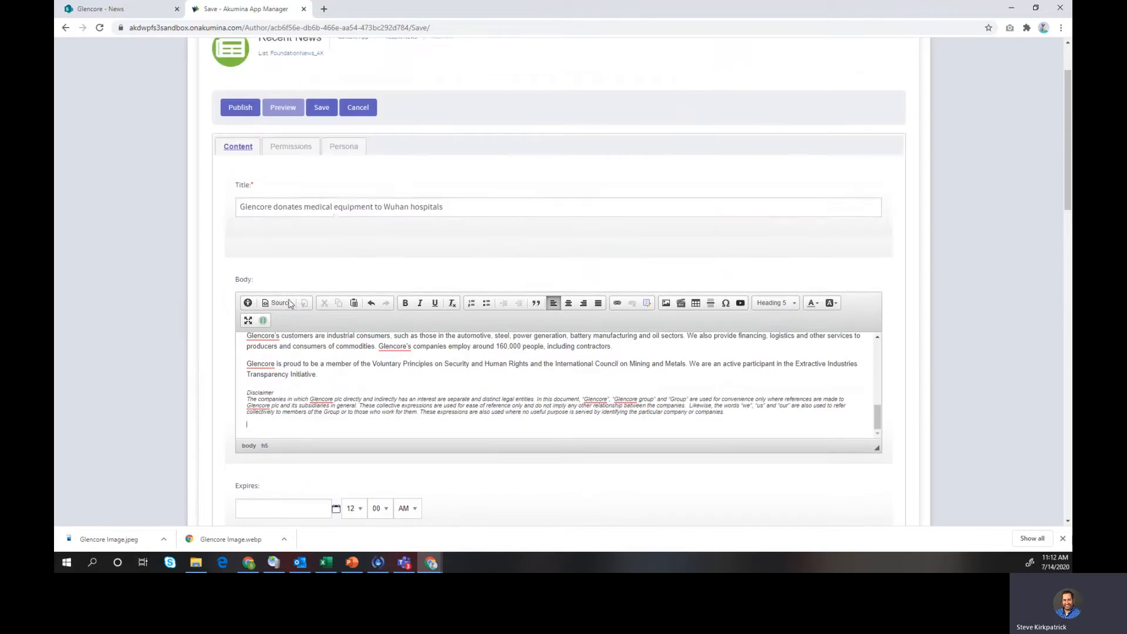
triple_click(285, 206)
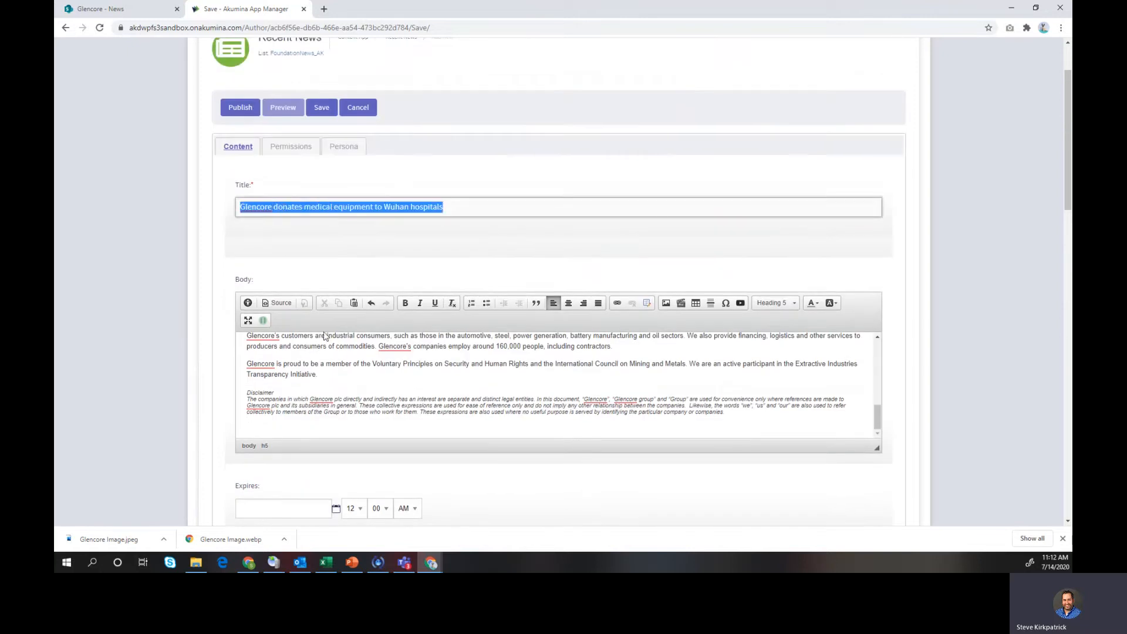
key("ctrl+c")
scroll(264, 297, "down", 6)
left_click(265, 283)
key("ctrl+v")
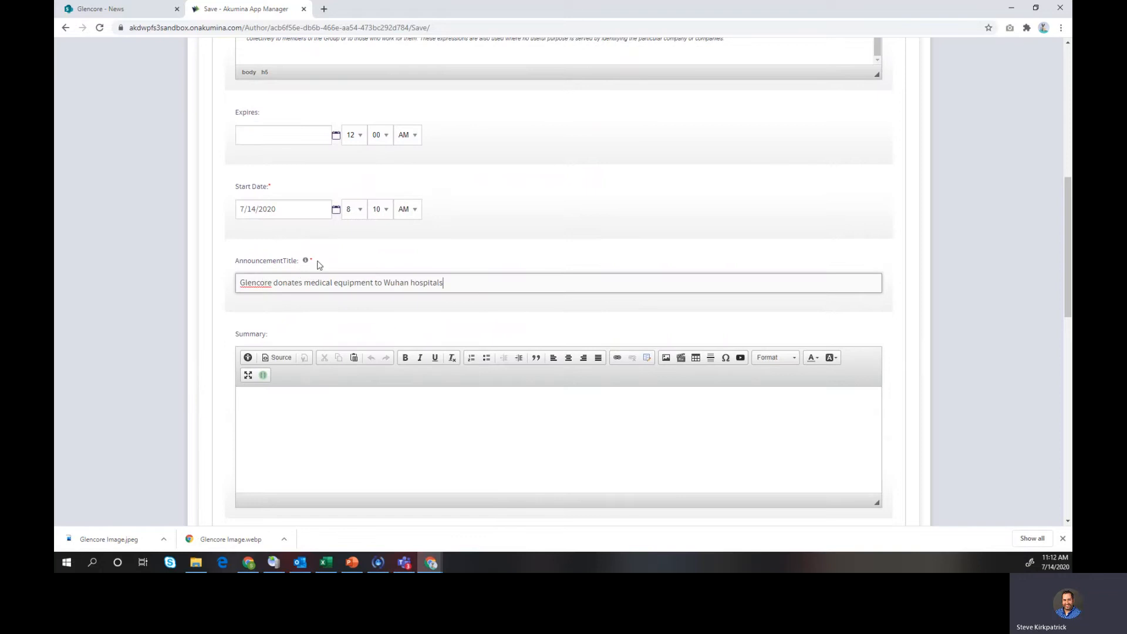
Copy the first paragraph of the Body, about the secured delivery of medical equipment, into the Summary.
scroll(318, 265, "up", 10)
double_click(261, 429)
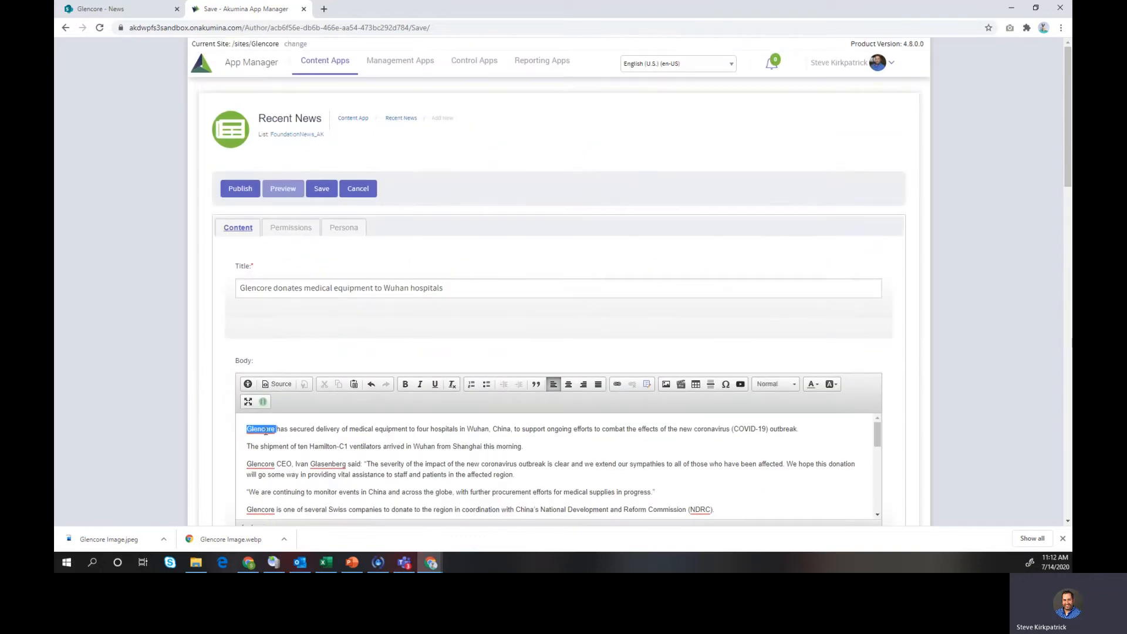
triple_click(265, 430)
scroll(265, 430, "down", 10)
scroll(152, 453, "down", 3)
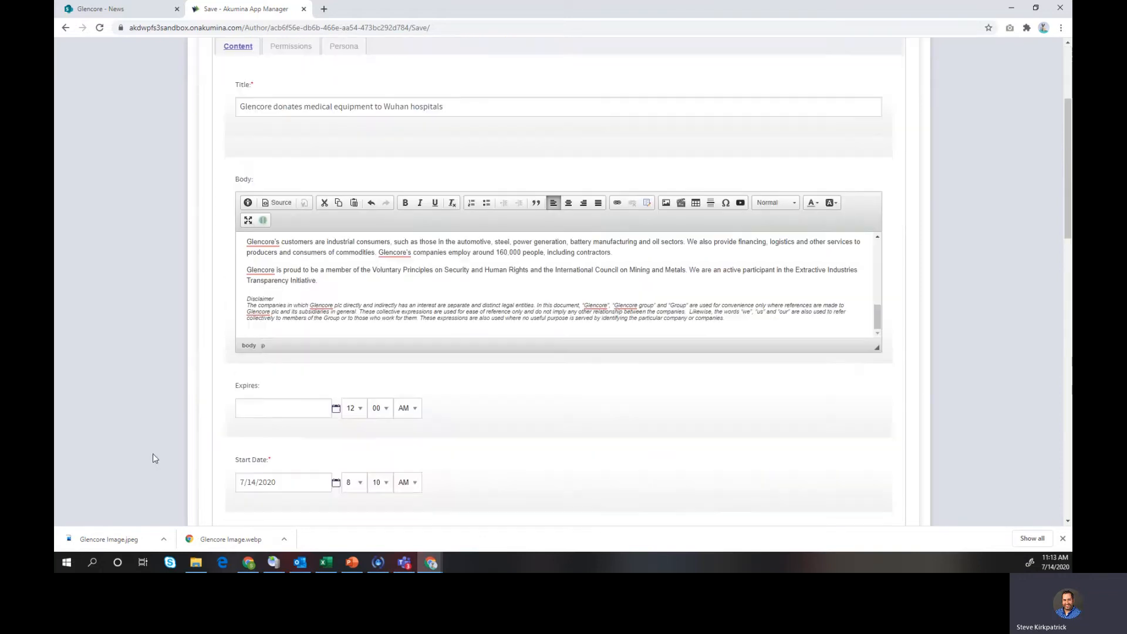
scroll(152, 453, "down", 5)
left_click(266, 420)
key("ctrl+v")
Set the item's image to GlencoreImage2.jpg from the Images_AK library at its original size.
scroll(190, 414, "down", 4)
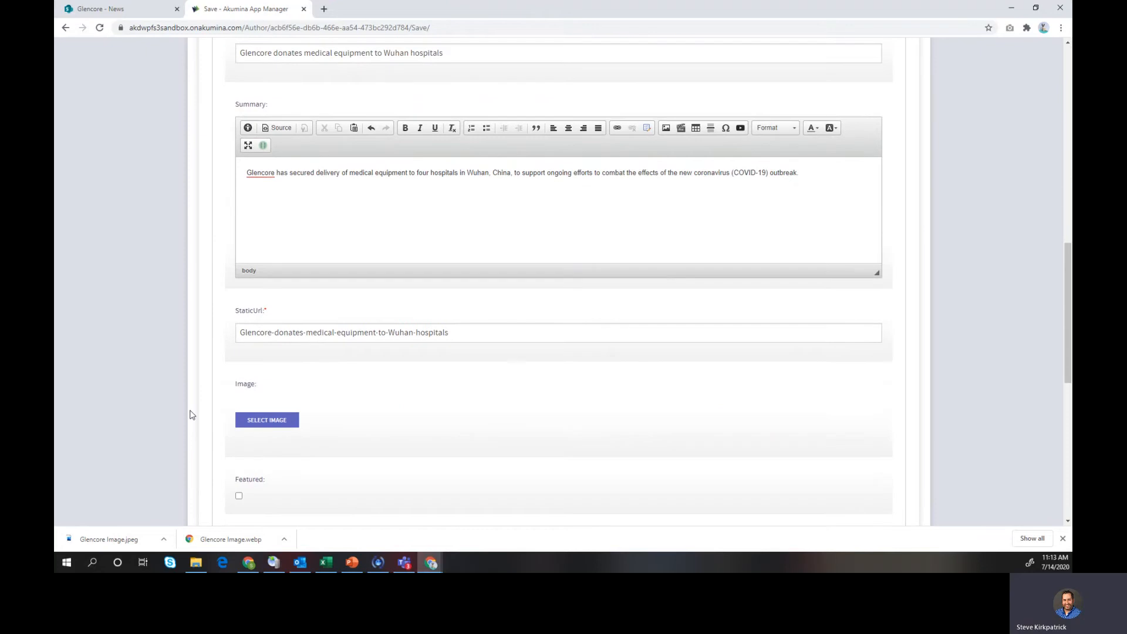
left_click(256, 420)
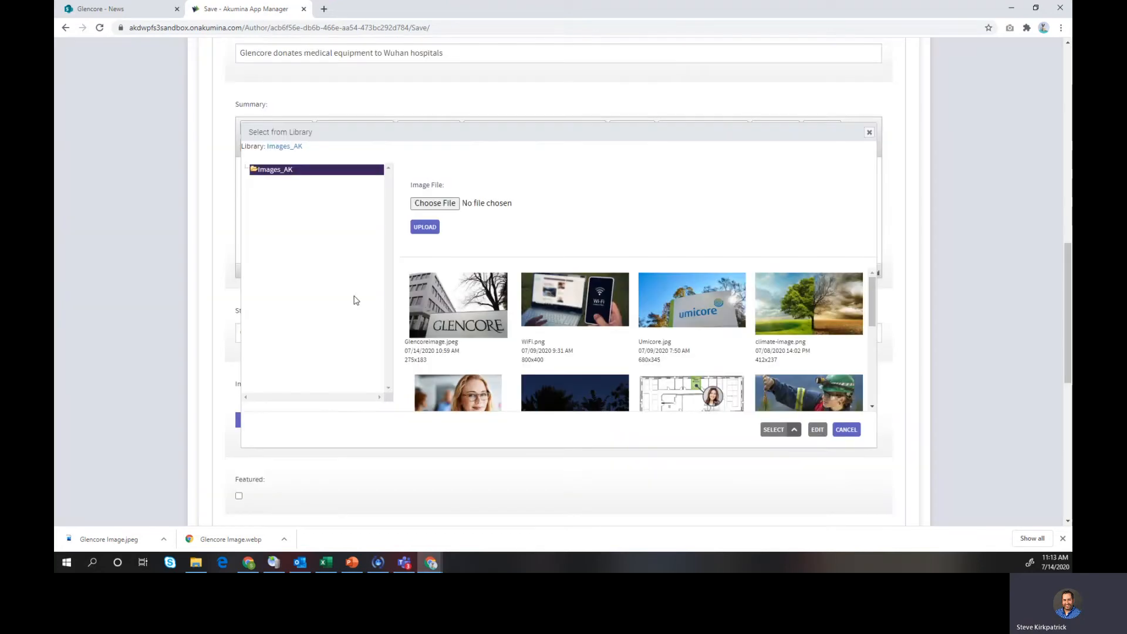
scroll(561, 360, "down", 3)
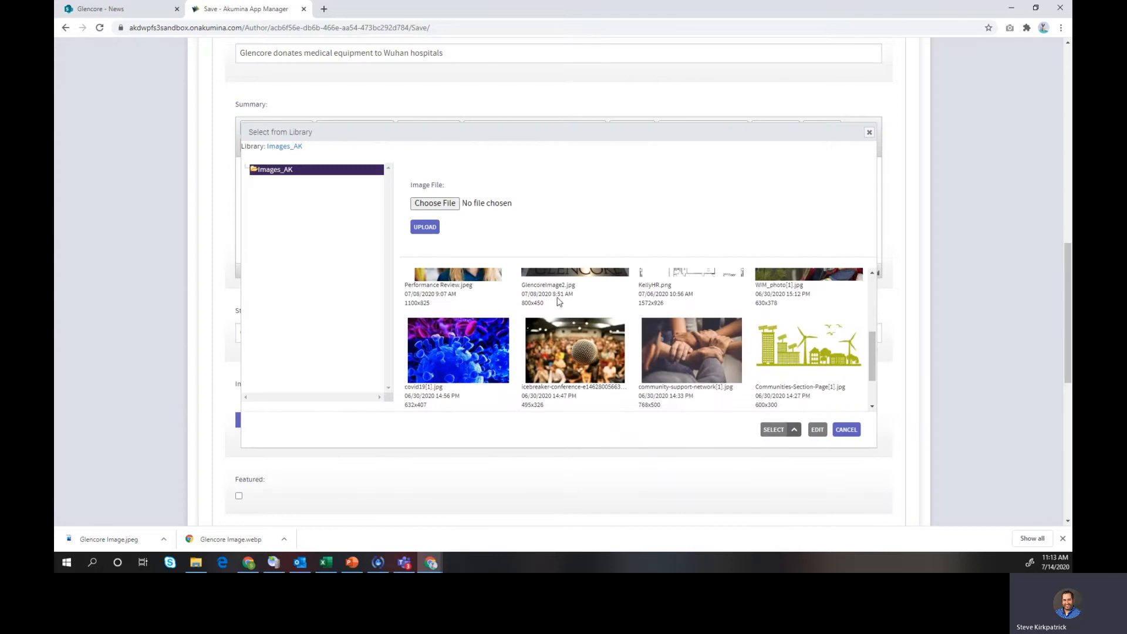
left_click(556, 278)
left_click(794, 429)
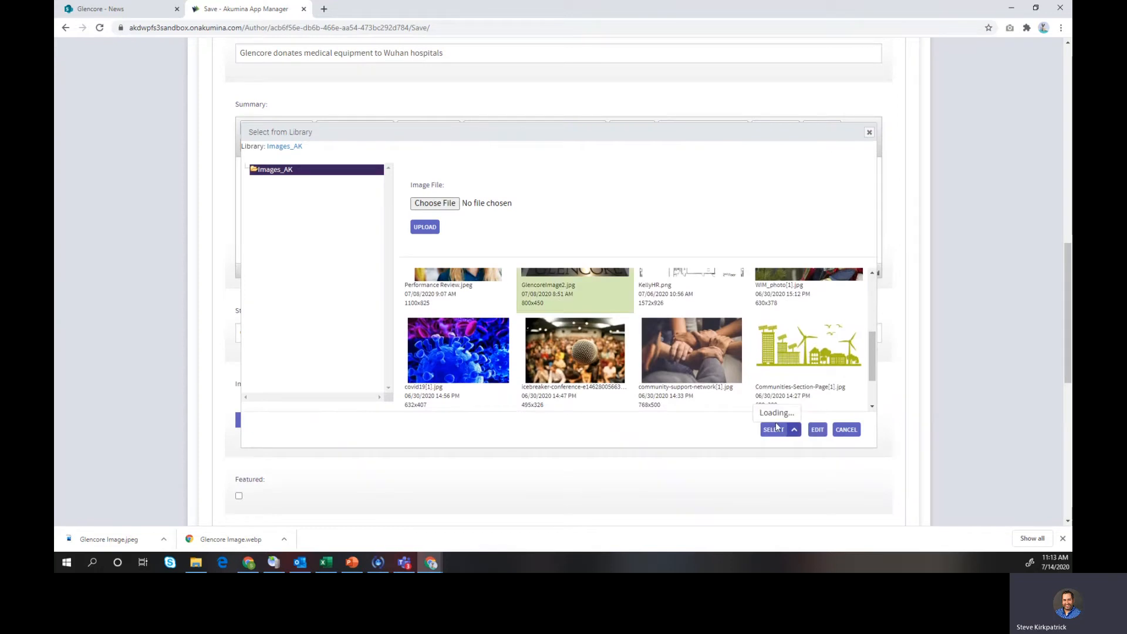
left_click(787, 413)
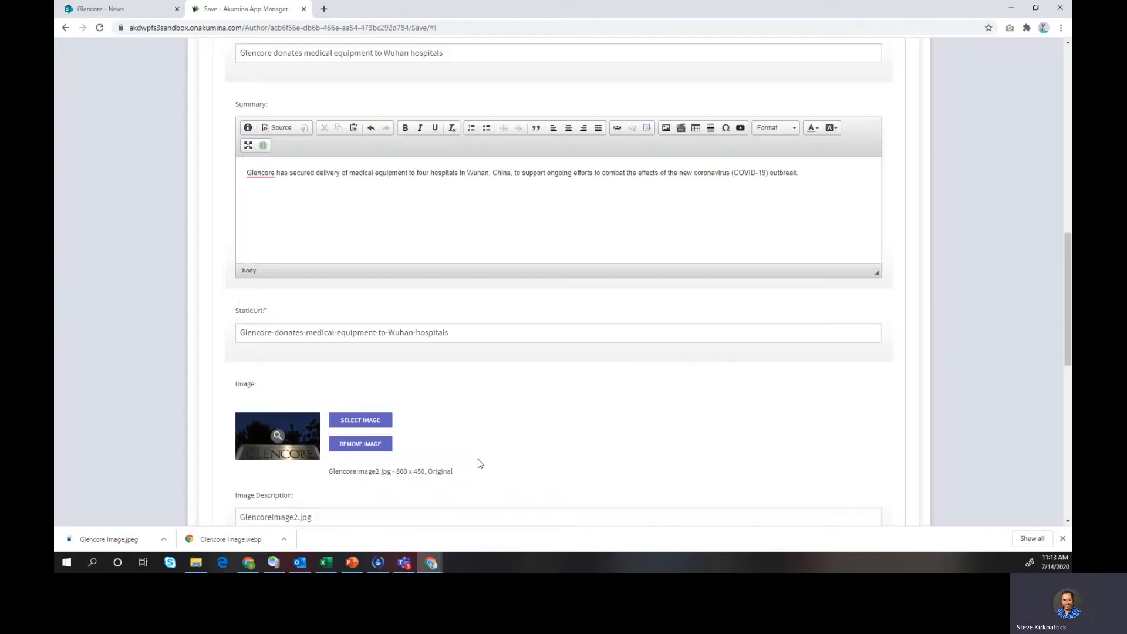
Assign the CORPORATE term under Department as the item's HubNewsCategory.
scroll(452, 390, "down", 4)
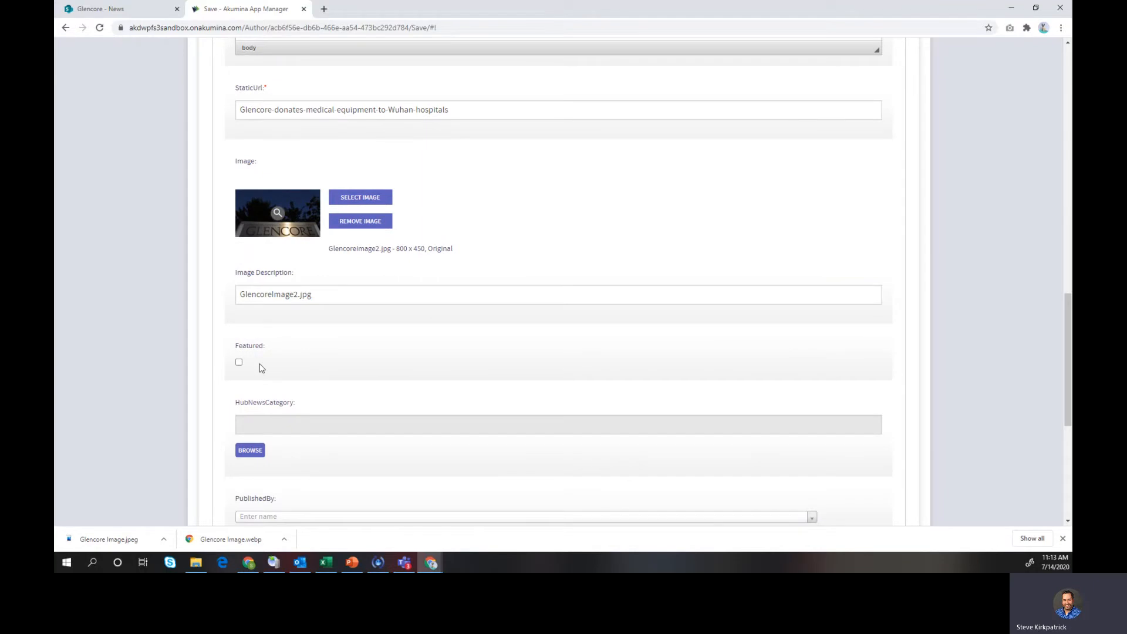
left_click(112, 8)
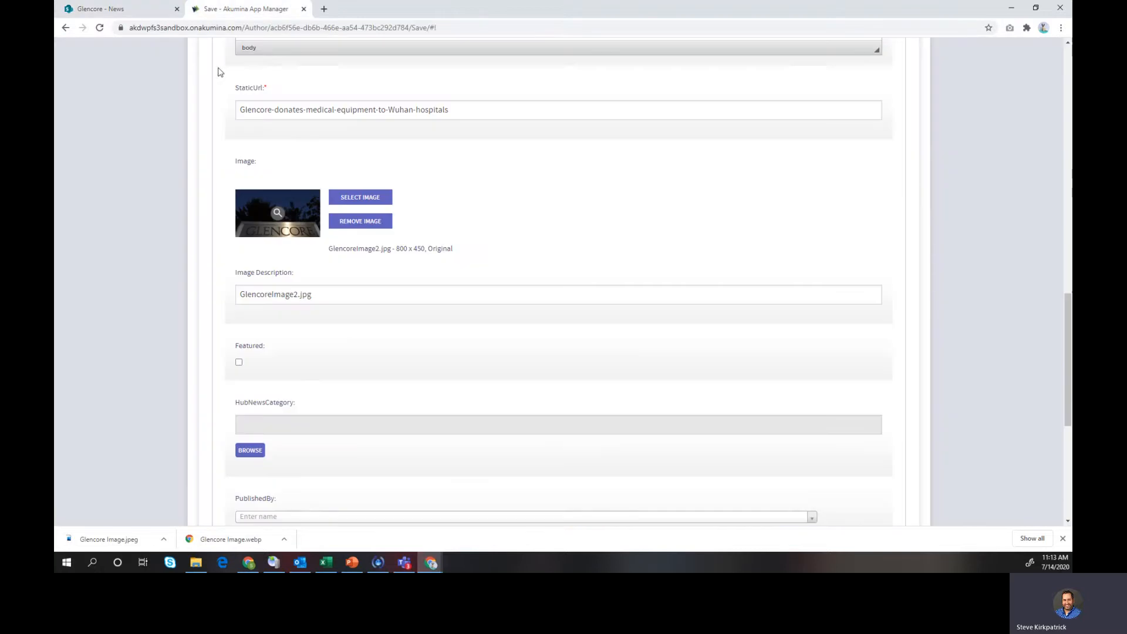
left_click(201, 9)
scroll(315, 327, "down", 1)
left_click(252, 402)
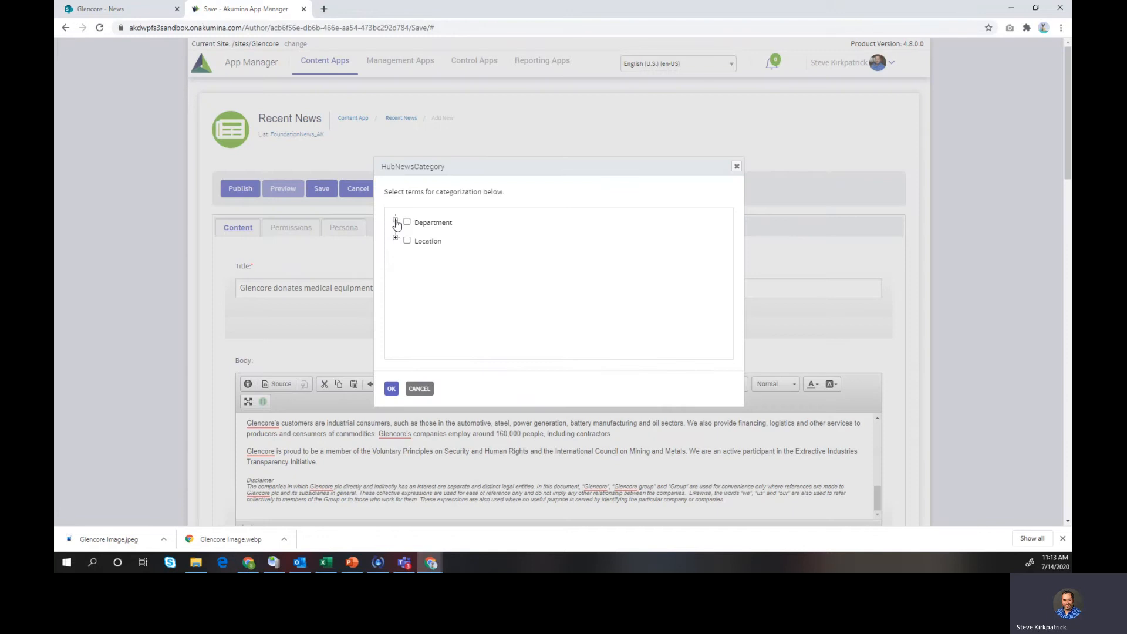
left_click(395, 222)
left_click(415, 256)
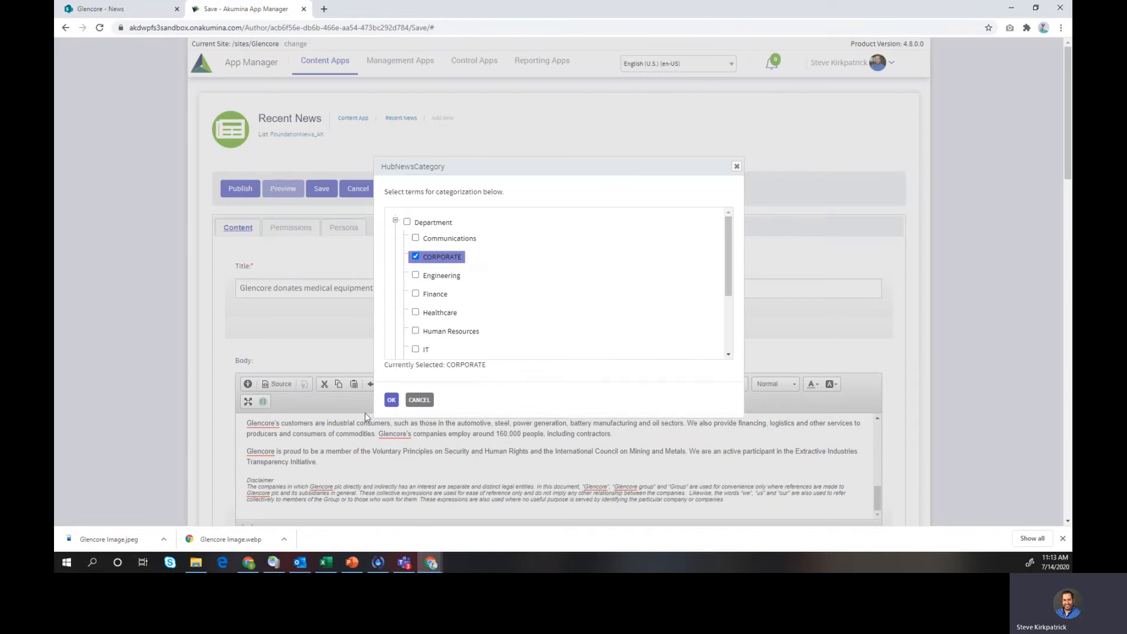
left_click(391, 400)
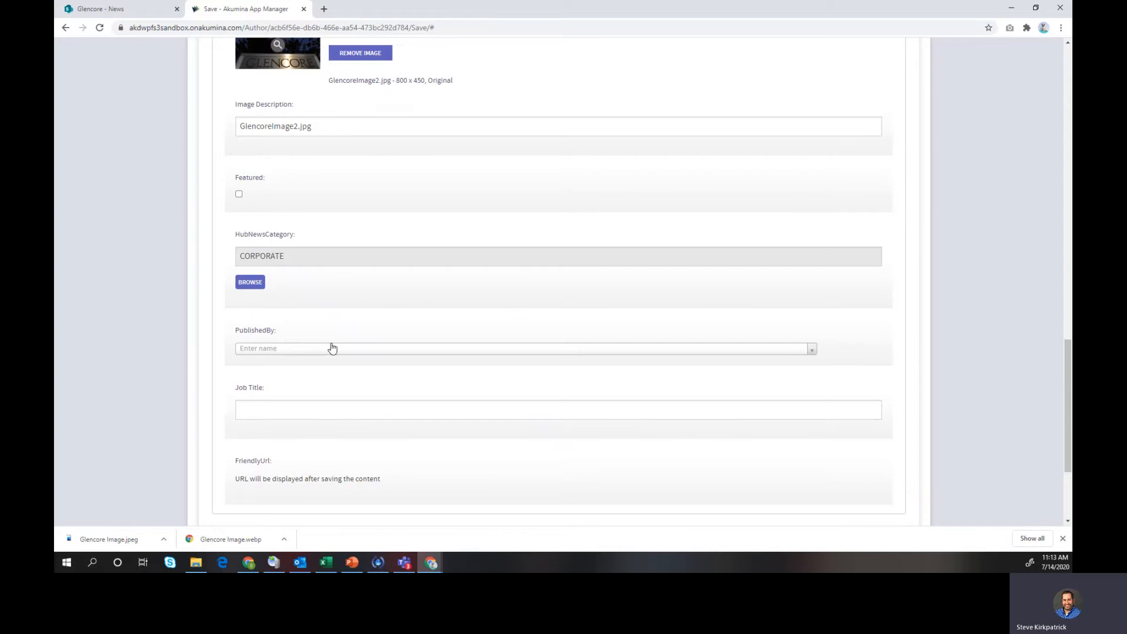
Review the remaining fields of the Recent News item and save it.
scroll(278, 308, "down", 3)
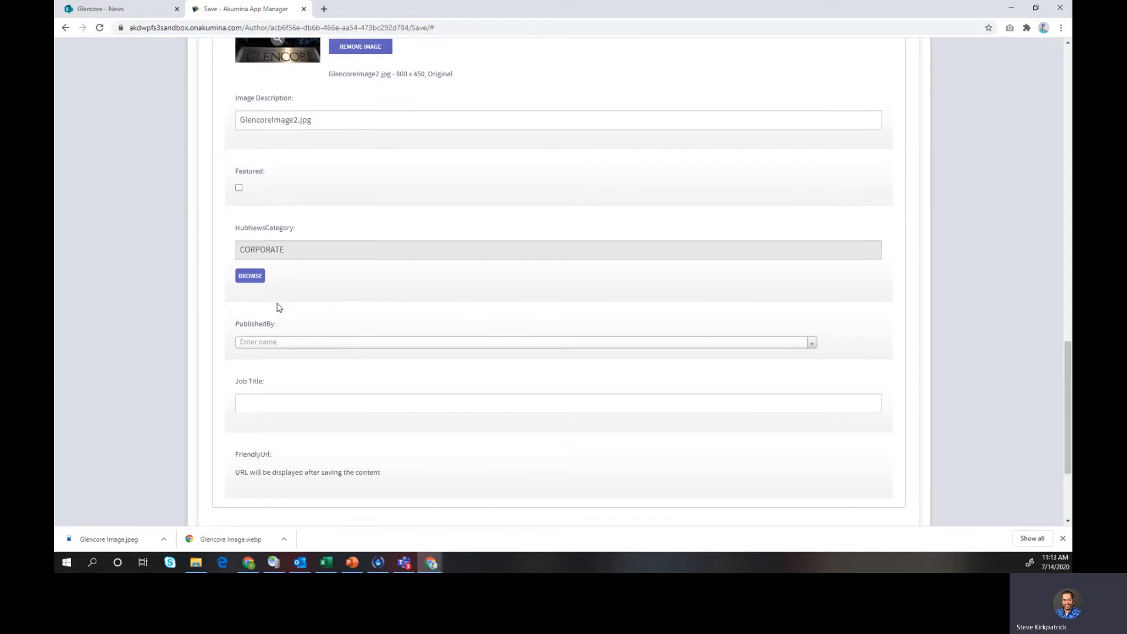
scroll(297, 301, "up", 15)
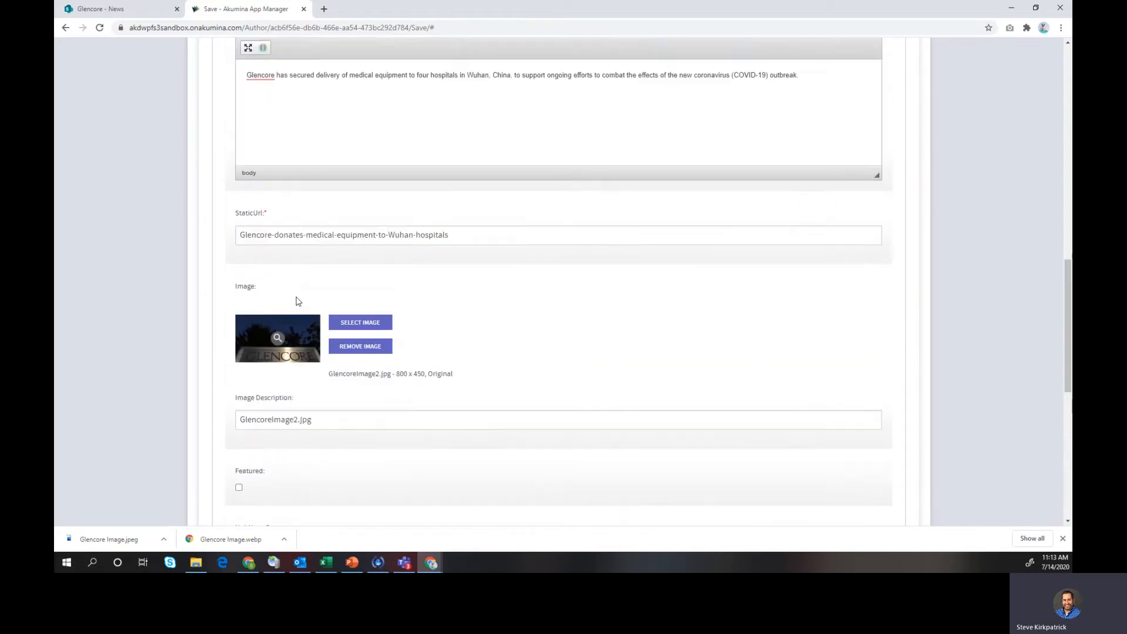
scroll(297, 301, "up", 6)
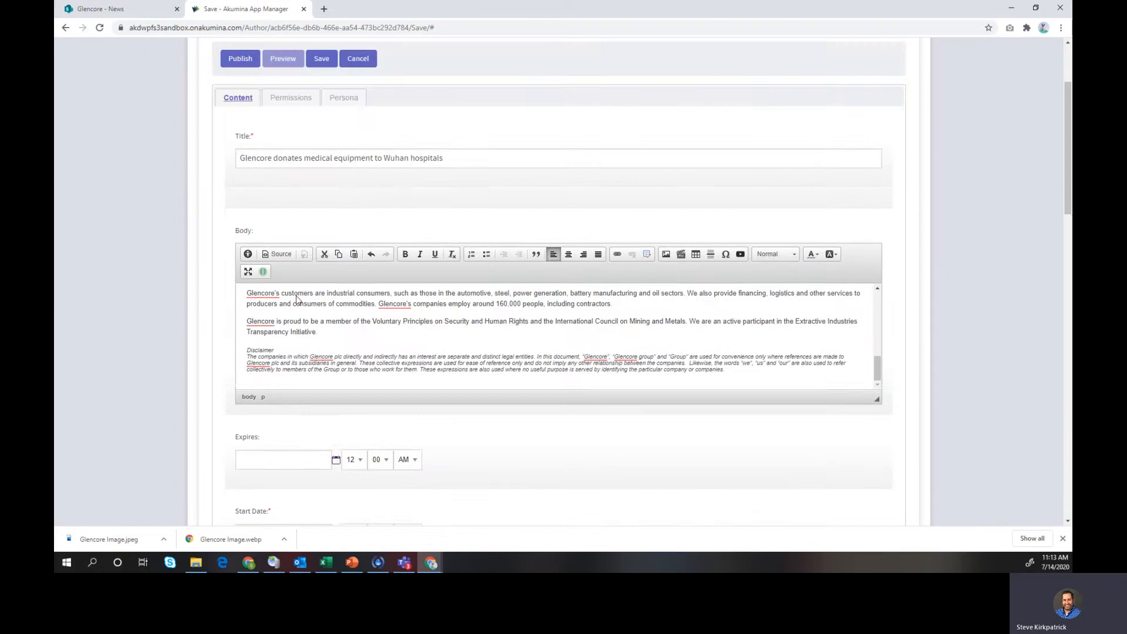
left_click(322, 59)
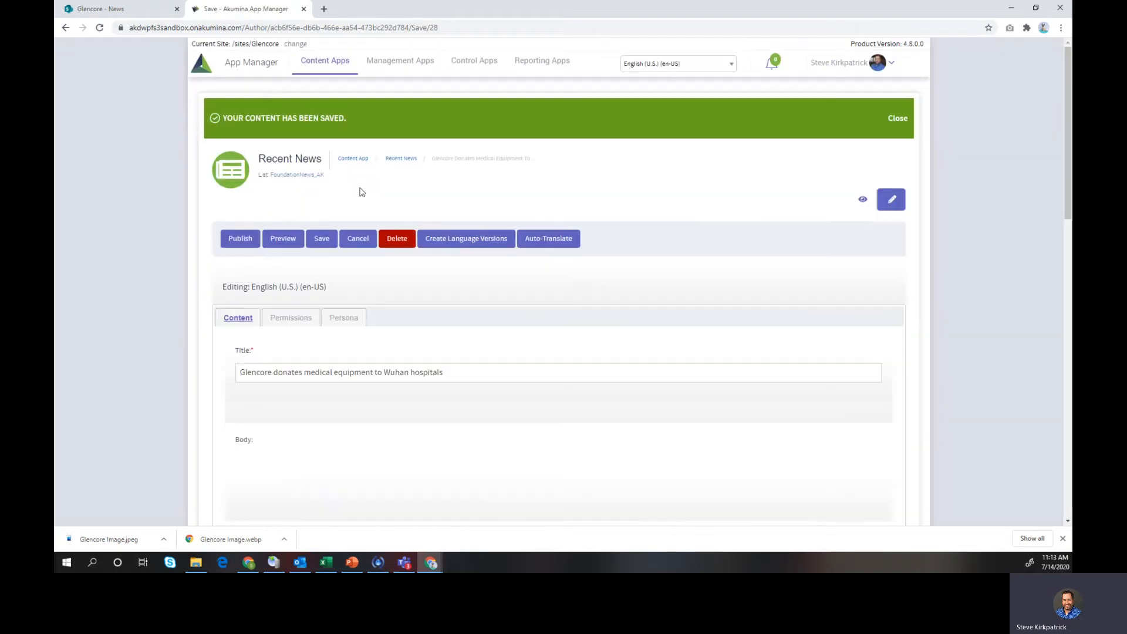
Create a French language version of the saved article and publish the article.
left_click(450, 239)
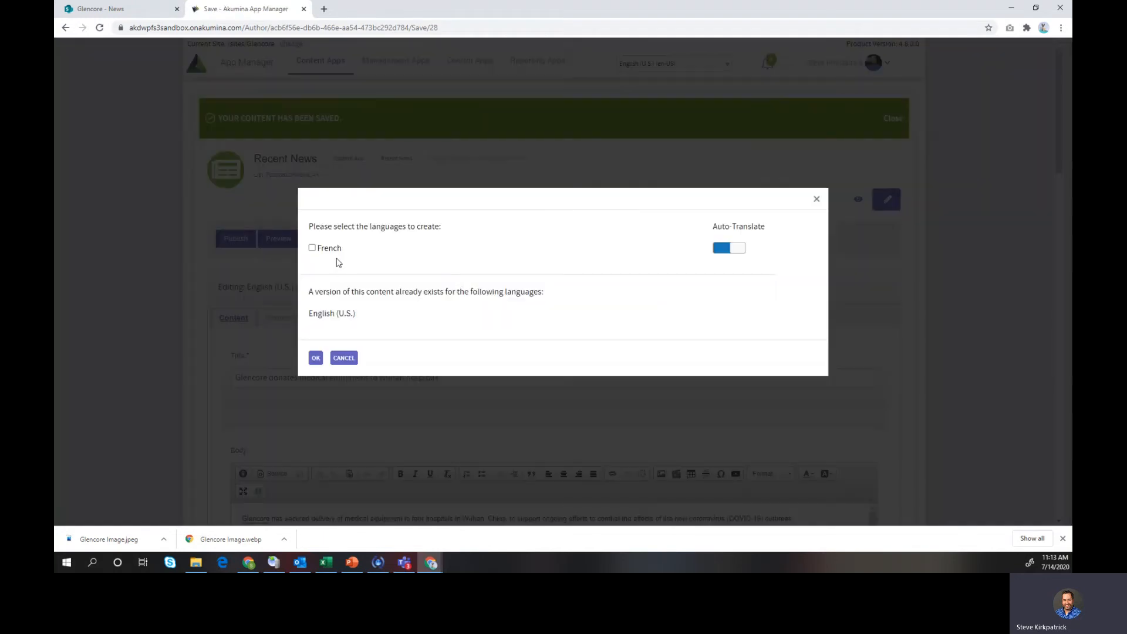
left_click(315, 358)
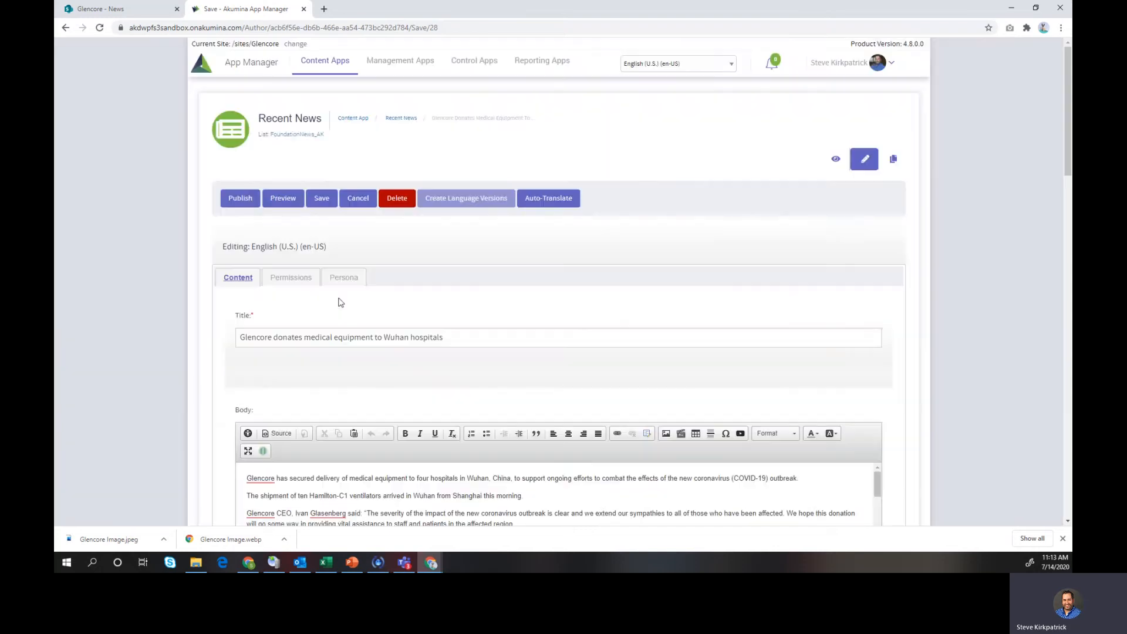
left_click(245, 203)
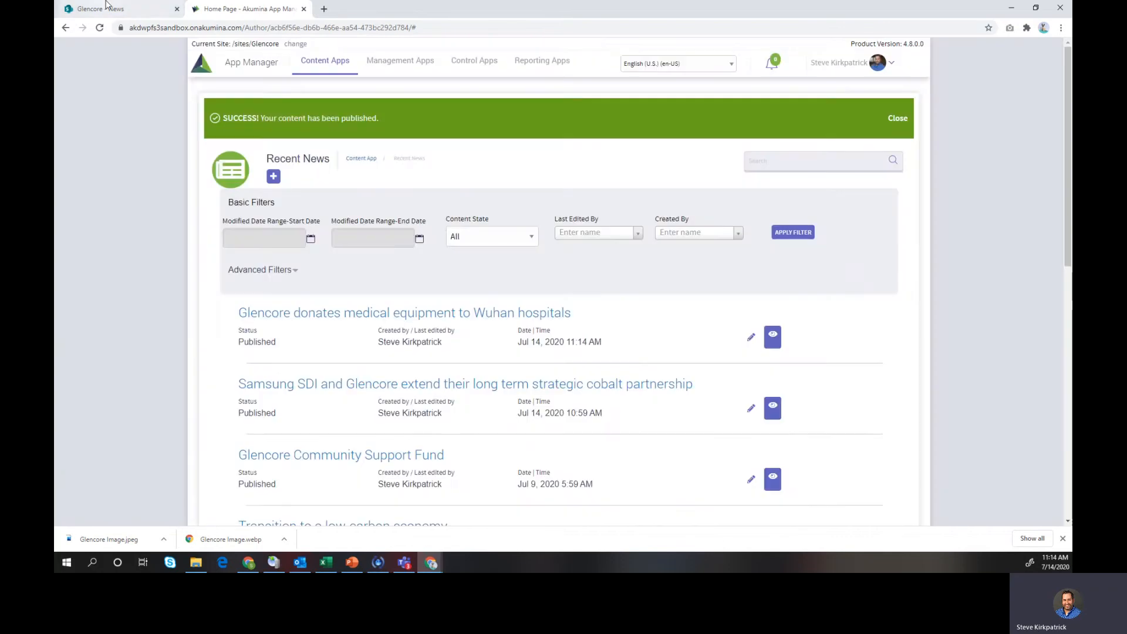
Check for the published article in My News and Recent News on the reloaded Glencore News page, and in the home page's News list.
left_click(105, 6)
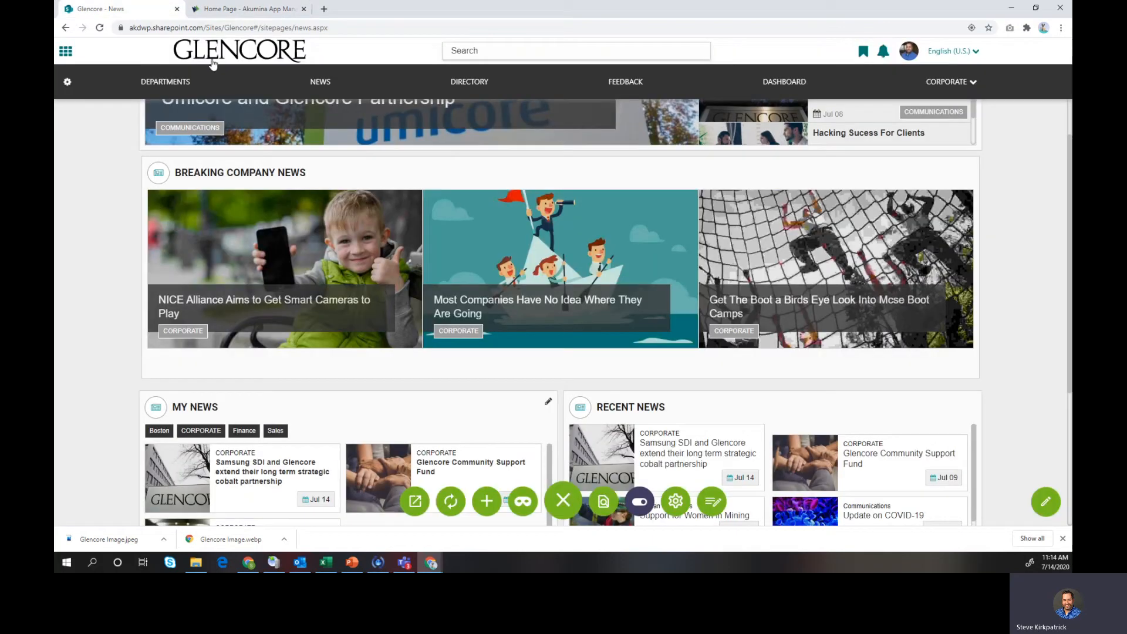
left_click(638, 502)
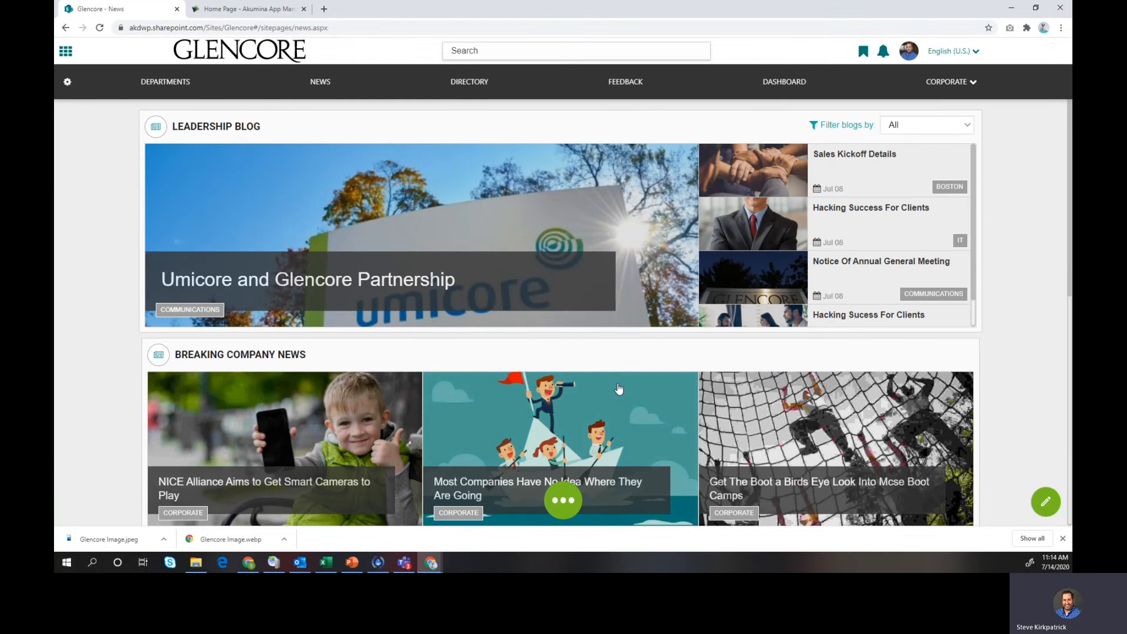
scroll(602, 379, "down", 5)
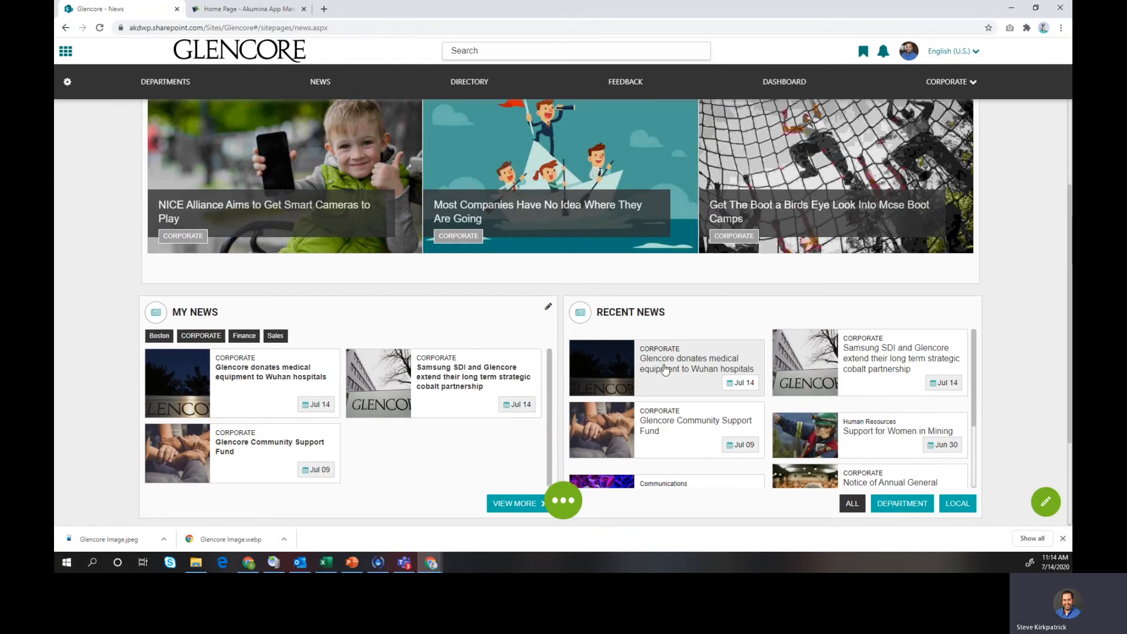
key("alt+Left")
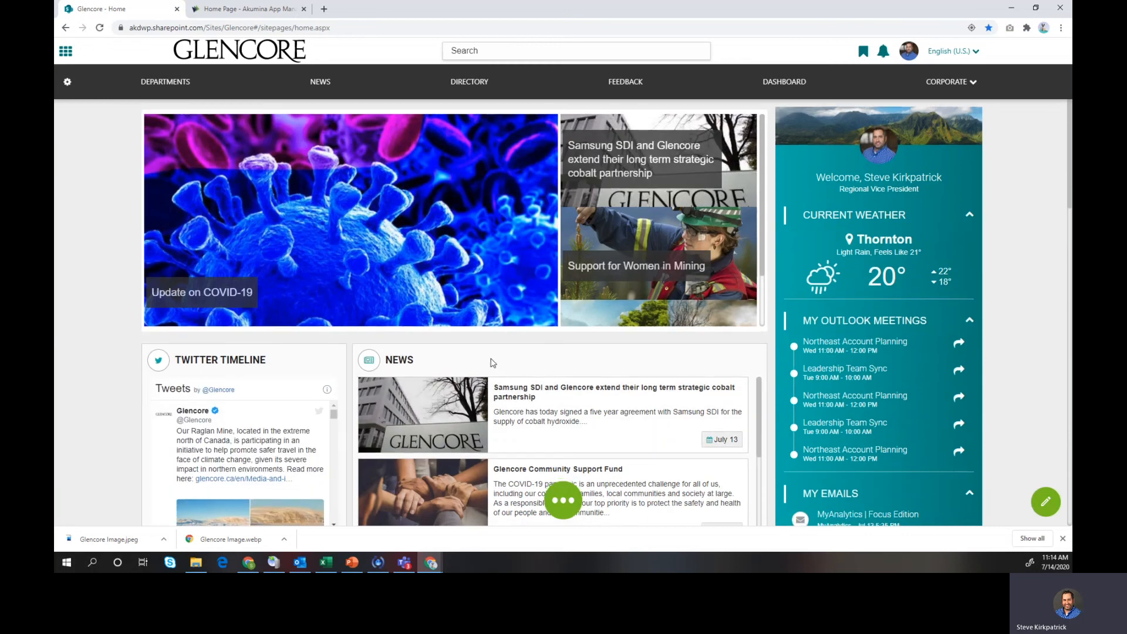
scroll(493, 367, "down", 2)
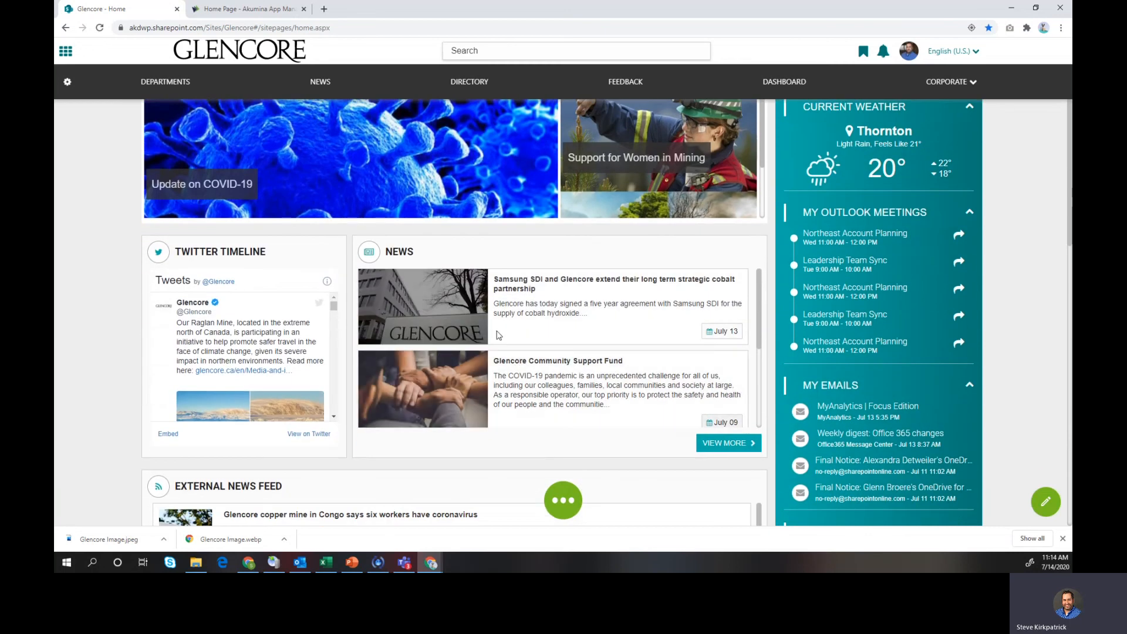